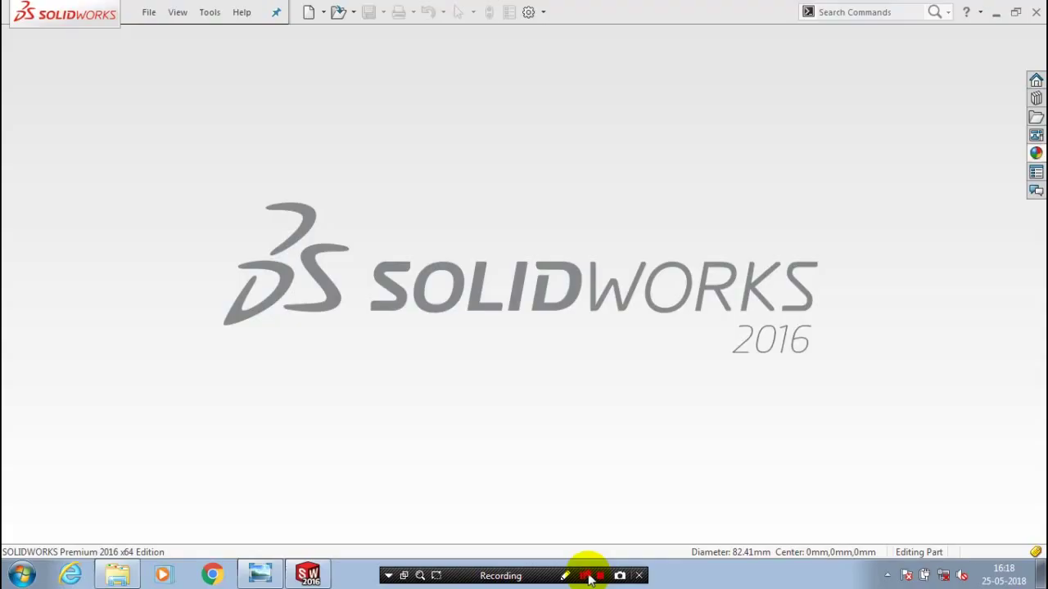
Create a new Part document and show the Pulley Pin reference drawing in Photo Viewer
{"action": "left_click", "coordinate": [149, 13]}
{"action": "left_click", "coordinate": [159, 35]}
{"action": "left_click", "coordinate": [72, 179]}
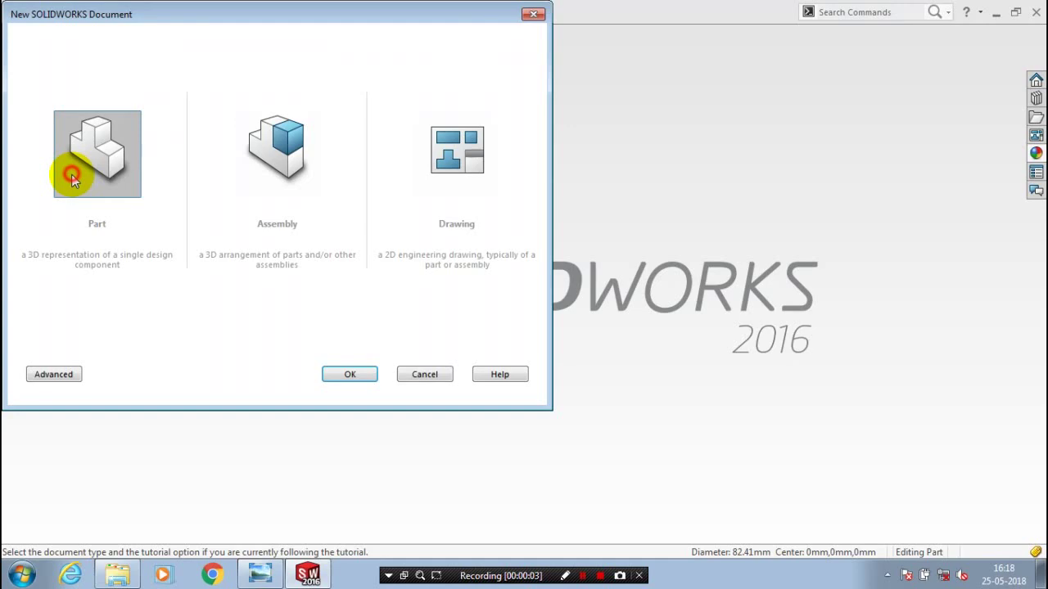
{"action": "left_click", "coordinate": [260, 574]}
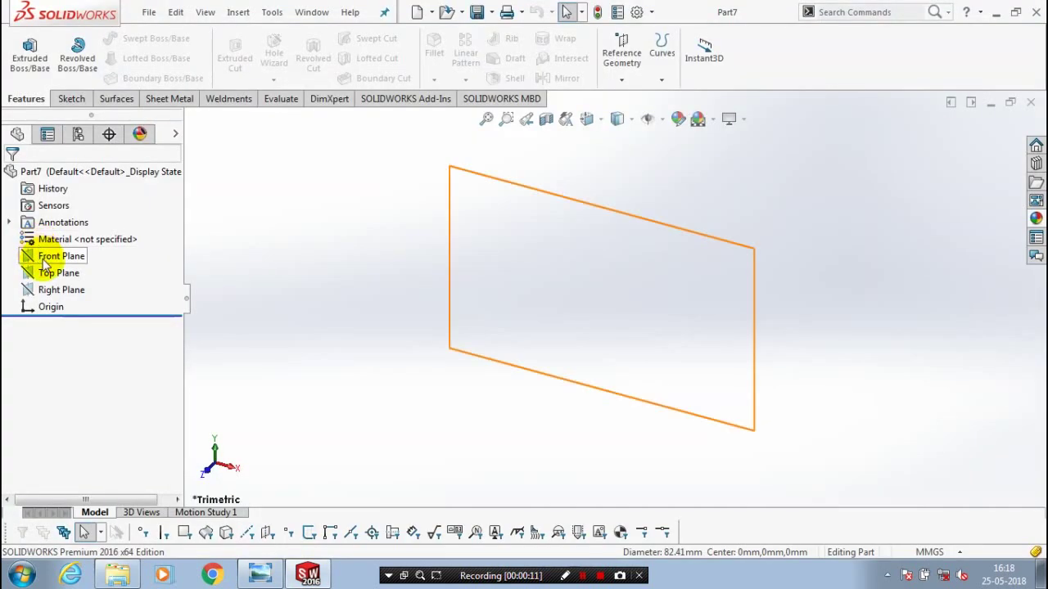
Select the Front Plane and turn the view Normal To it
{"action": "left_click", "coordinate": [50, 273]}
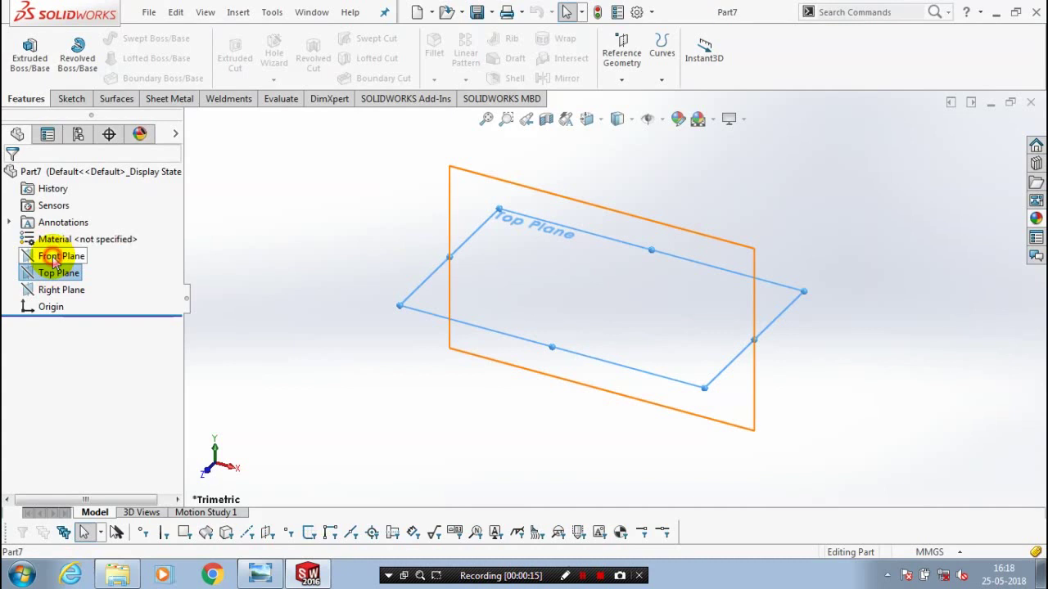
{"action": "left_click", "coordinate": [54, 258]}
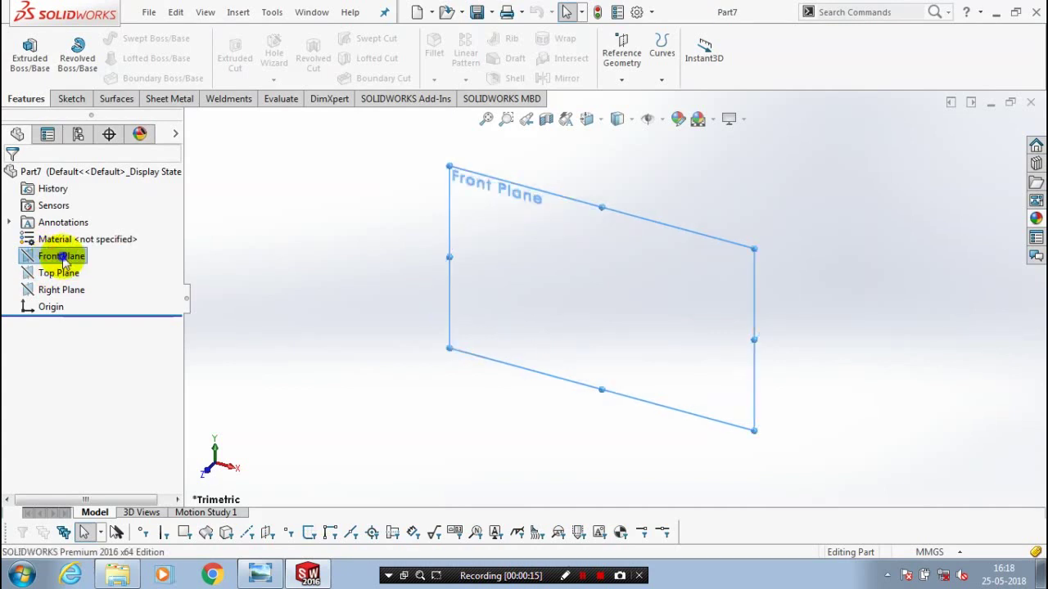
{"action": "right_click", "coordinate": [54, 259]}
{"action": "left_click", "coordinate": [129, 237]}
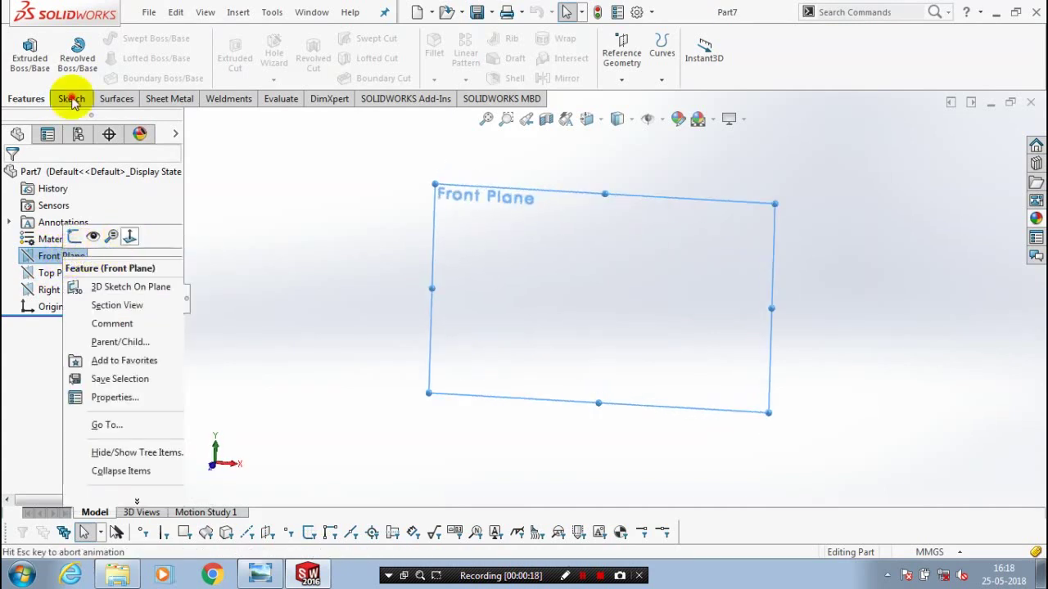
Sketch a circle centred on the origin
{"action": "left_click", "coordinate": [71, 98]}
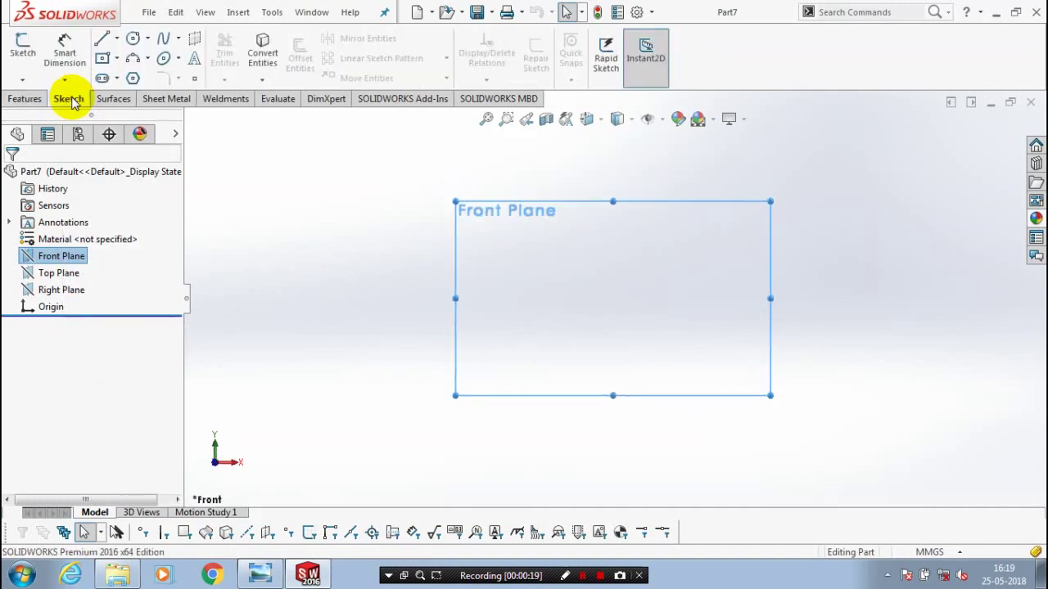
{"action": "left_click", "coordinate": [132, 39]}
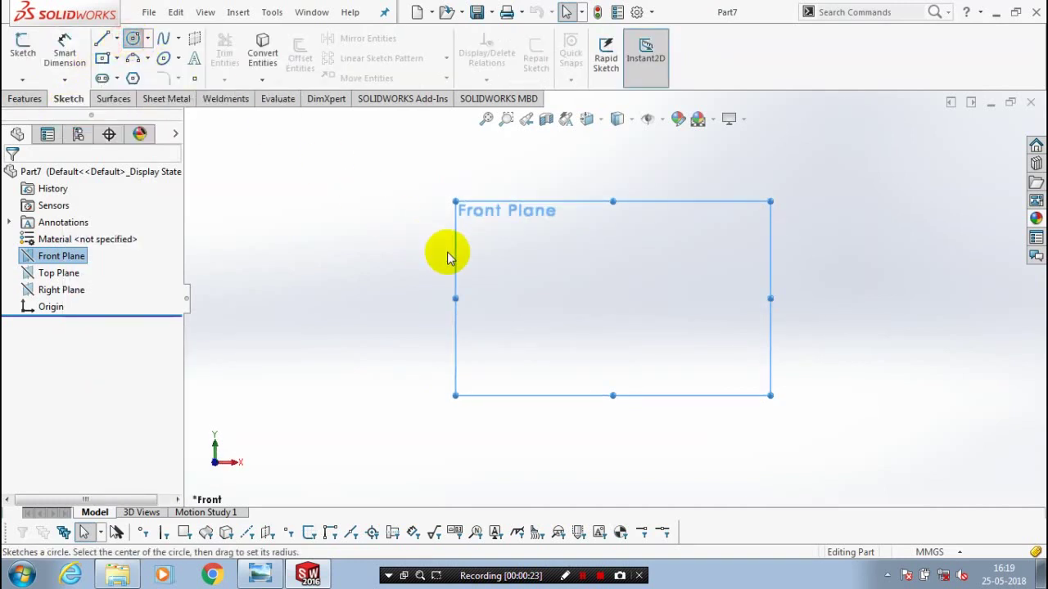
{"action": "left_click", "coordinate": [604, 293]}
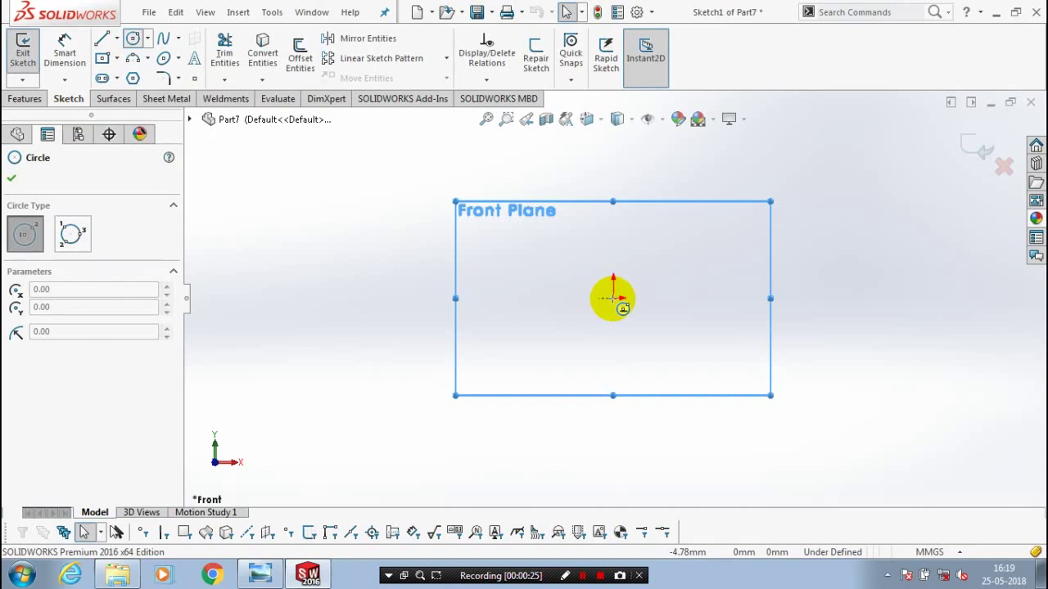
{"action": "left_click", "coordinate": [13, 179]}
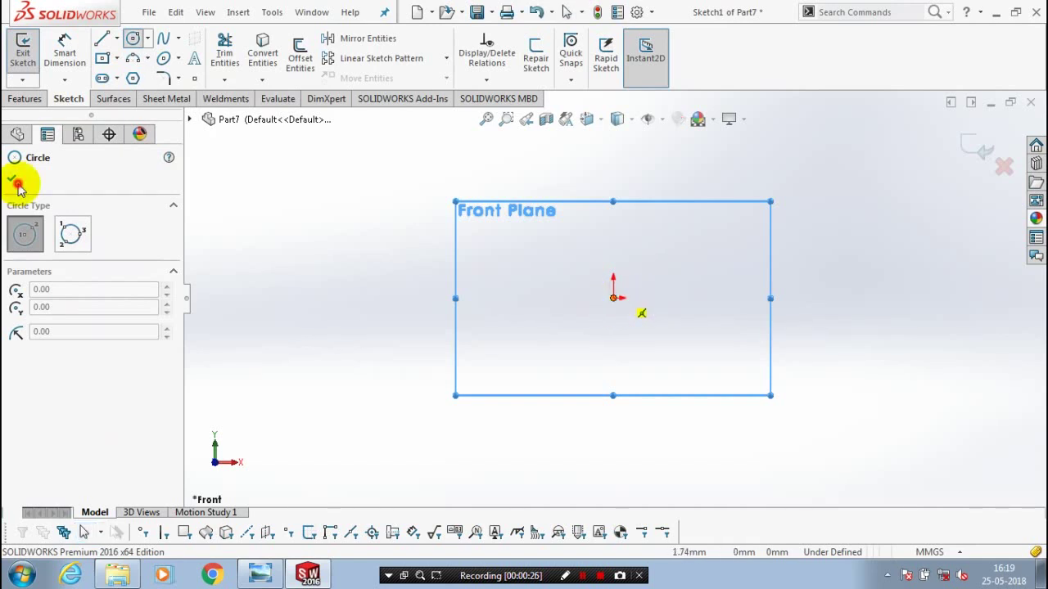
Dimension the circle to 85 mm diameter and exit the sketch
{"action": "left_click", "coordinate": [65, 51]}
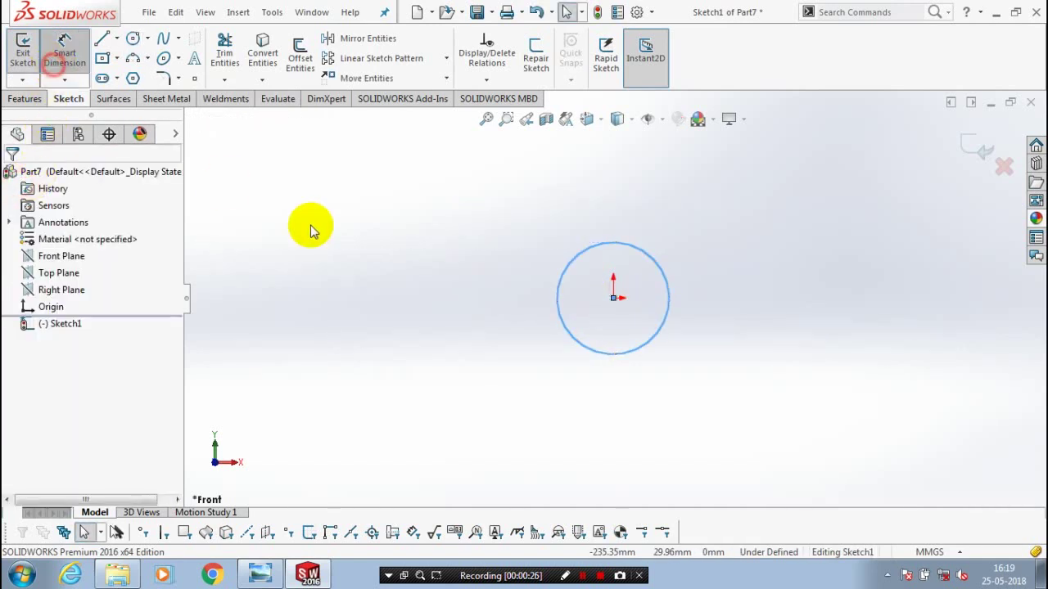
{"action": "left_click", "coordinate": [559, 295]}
{"action": "left_click", "coordinate": [508, 308]}
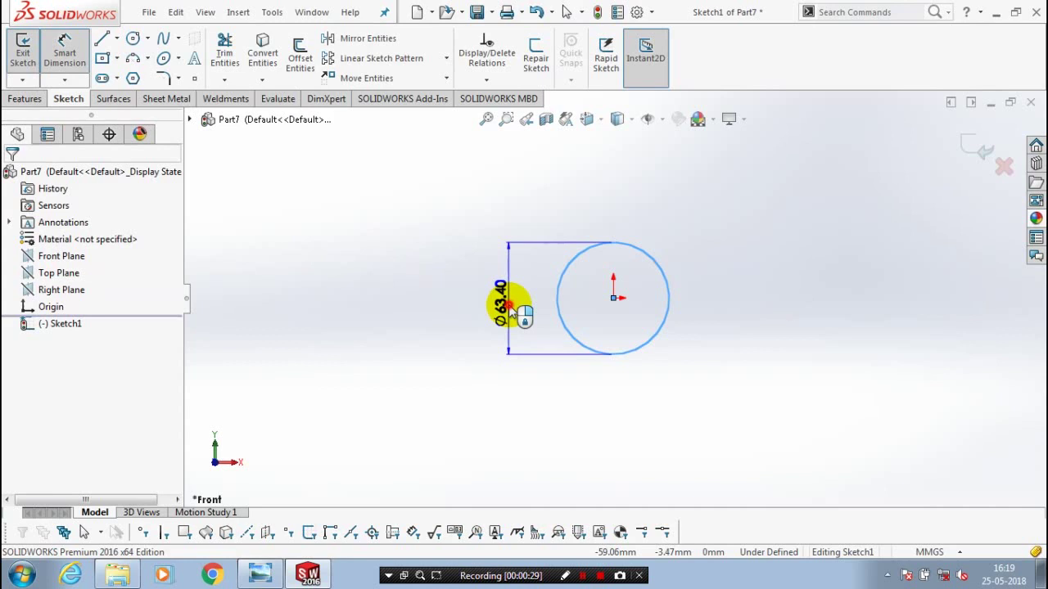
{"action": "type", "text": "85"}
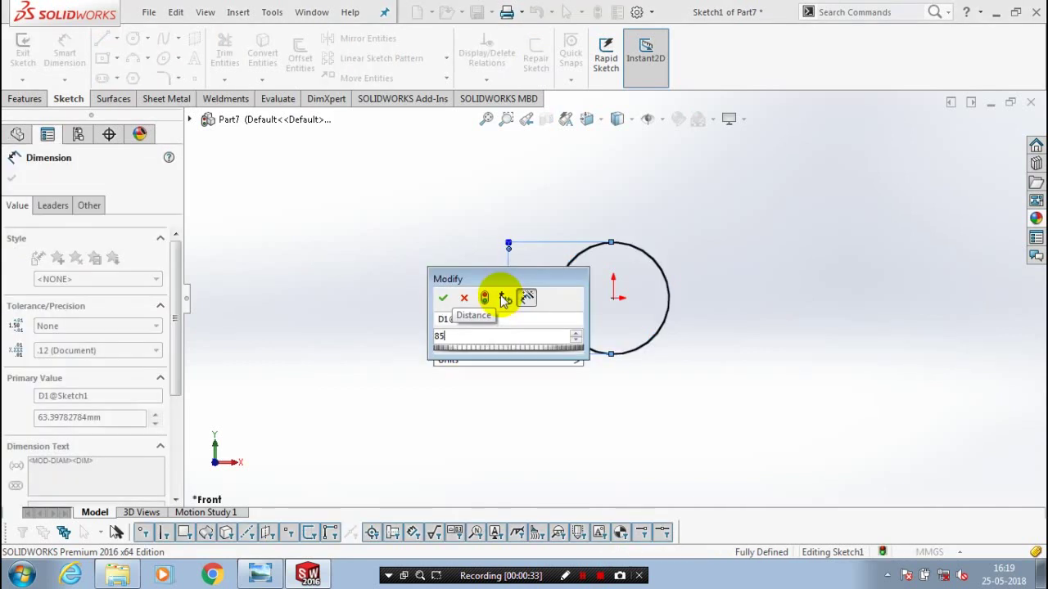
{"action": "left_click", "coordinate": [442, 298]}
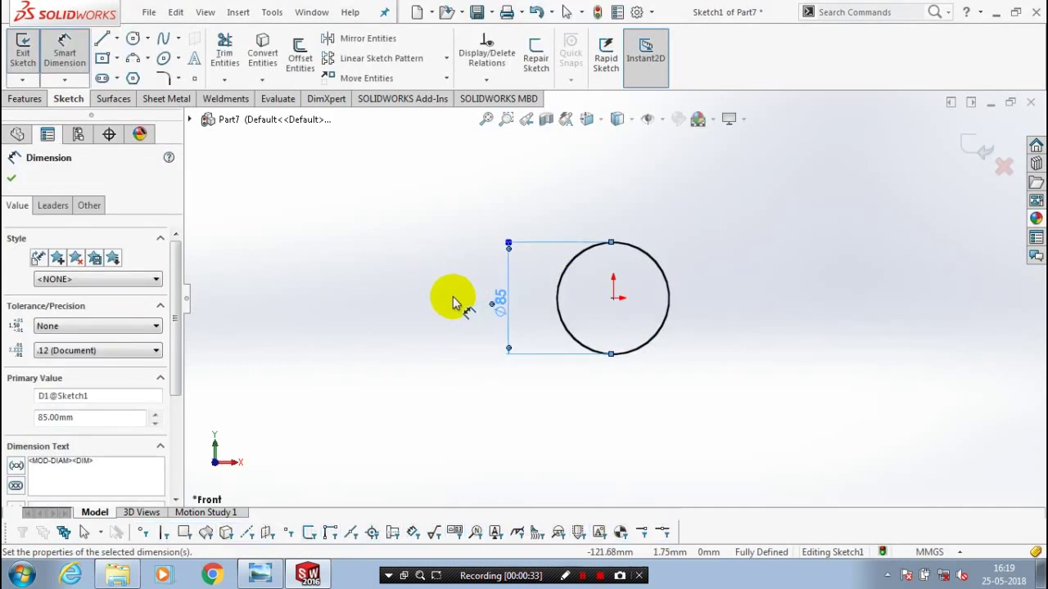
{"action": "left_click", "coordinate": [12, 180]}
{"action": "left_click", "coordinate": [23, 49]}
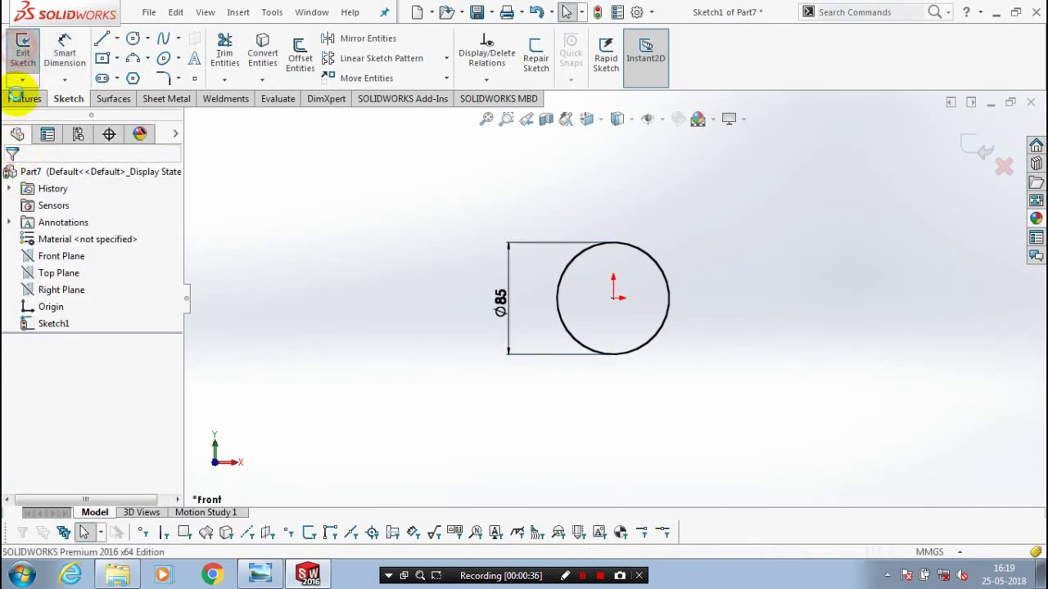
Extrude the Ø85 circle 150 mm using the Mid Plane end condition
{"action": "left_click", "coordinate": [25, 99]}
{"action": "left_click", "coordinate": [30, 51]}
{"action": "left_click", "coordinate": [585, 249]}
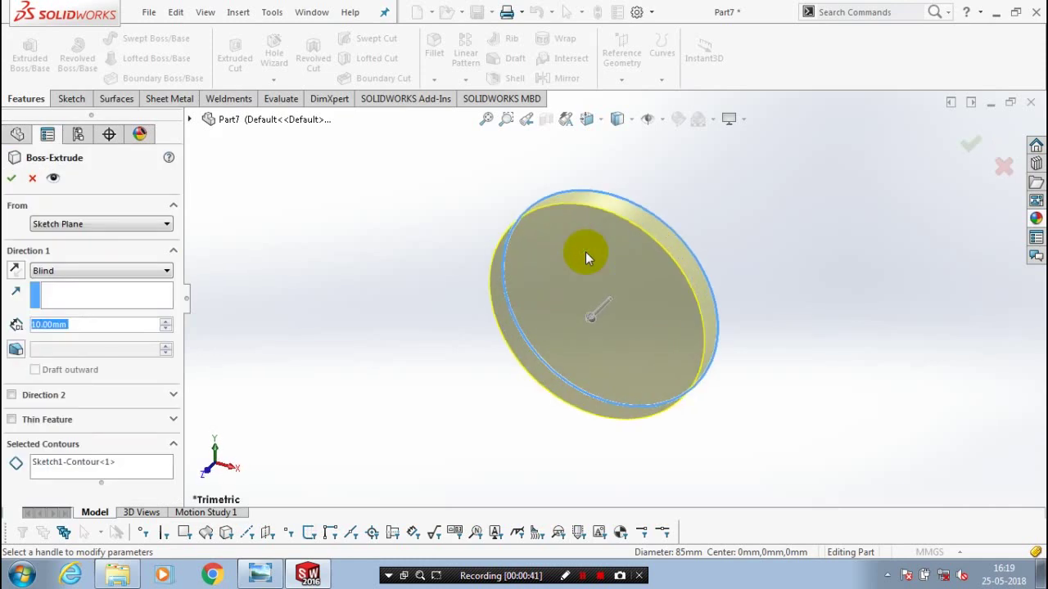
{"action": "type", "text": "150"}
{"action": "key", "text": "Return"}
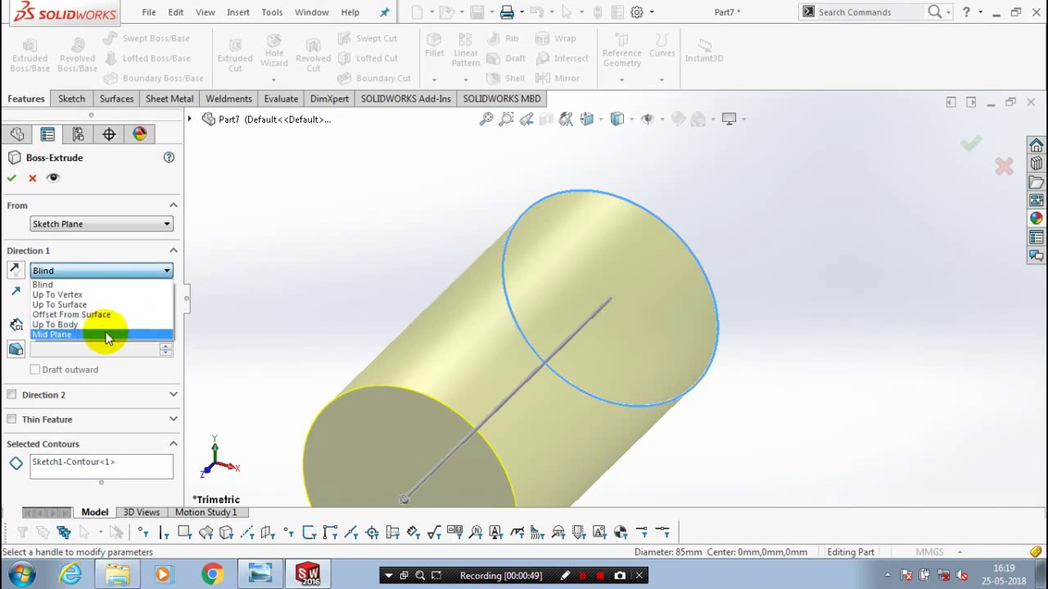
{"action": "left_click", "coordinate": [105, 335]}
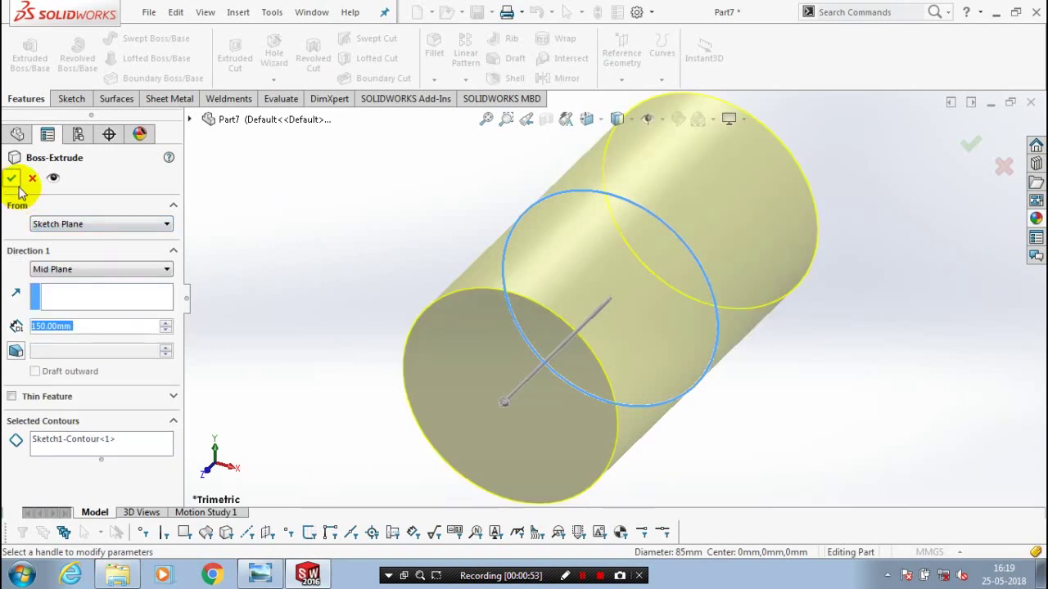
{"action": "left_click", "coordinate": [216, 222]}
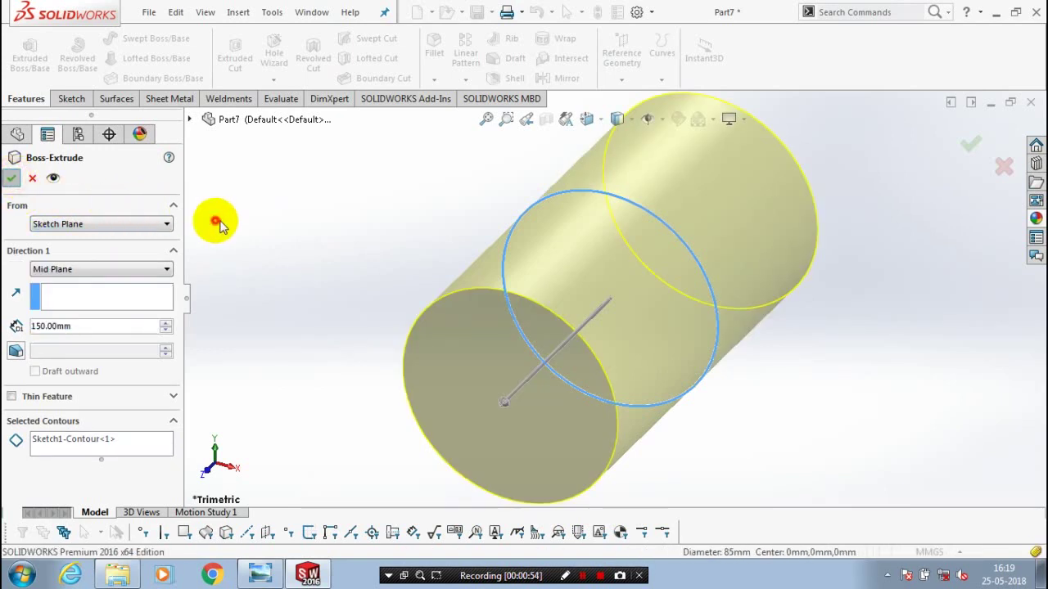
Accept the extrusion and view the cylinder's front end face head-on
{"action": "key", "text": "Return"}
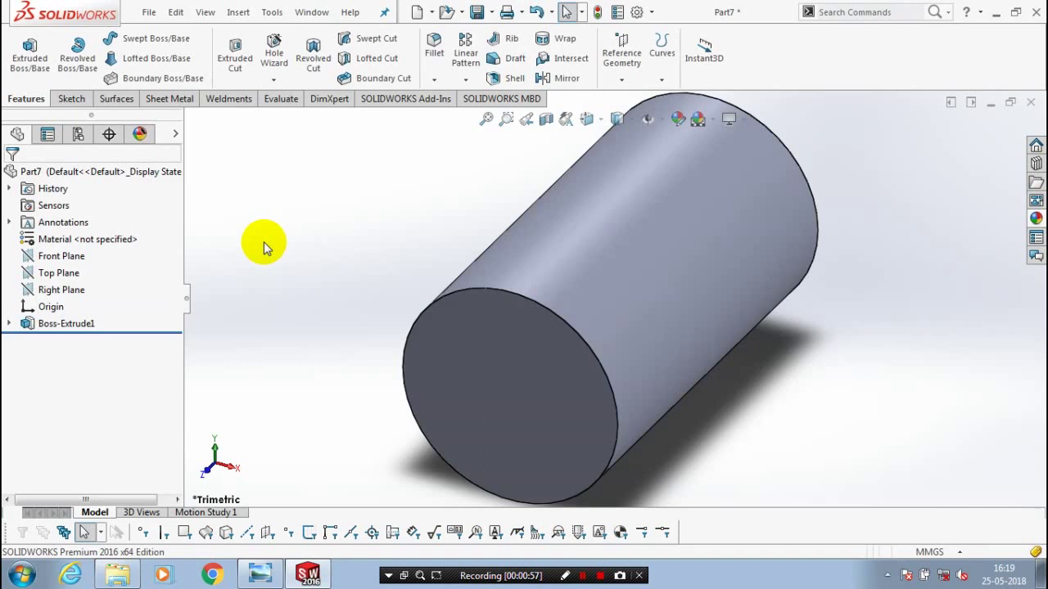
{"action": "left_click", "coordinate": [448, 378]}
{"action": "left_click", "coordinate": [481, 377]}
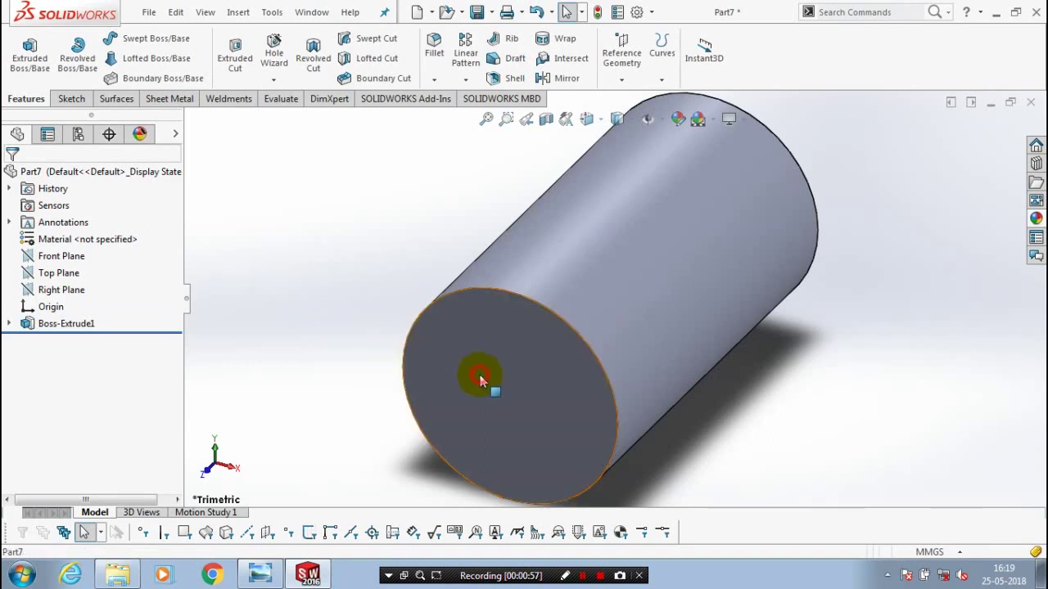
{"action": "left_click", "coordinate": [507, 348]}
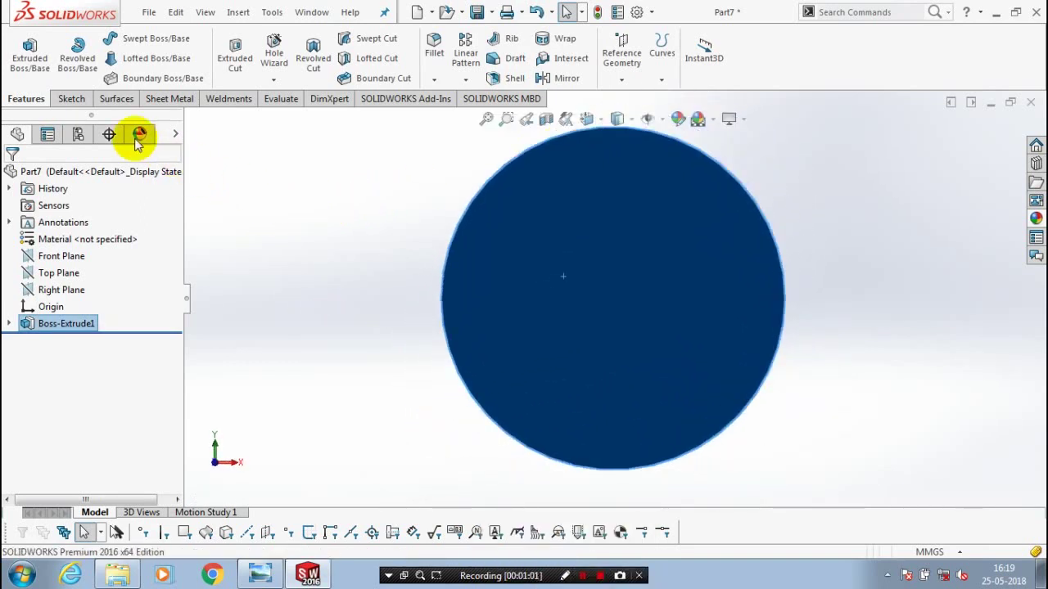
Sketch a smaller circle centred on the origin on the end face
{"action": "left_click", "coordinate": [72, 98]}
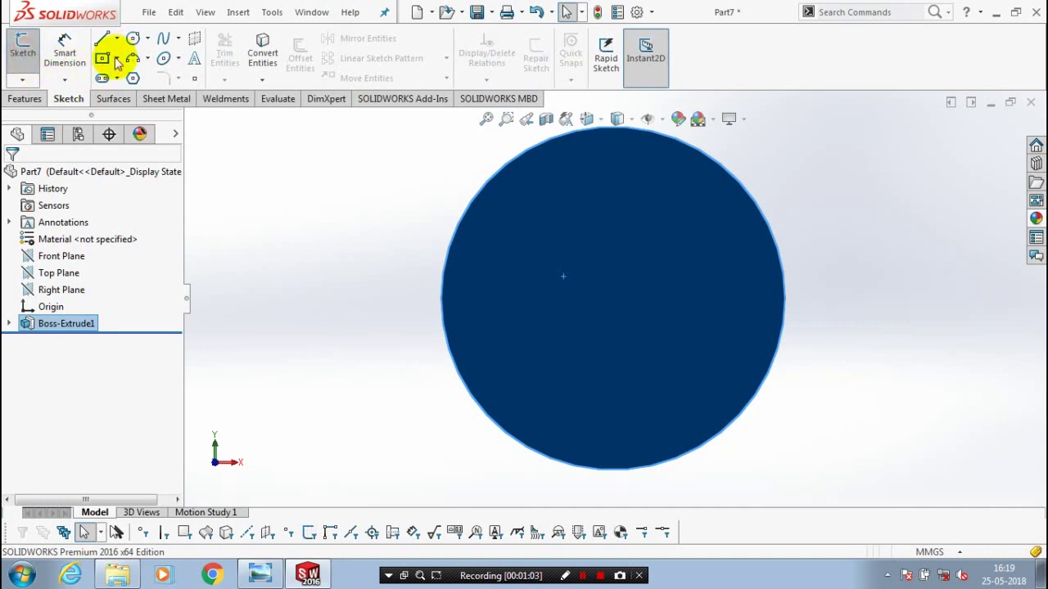
{"action": "left_click", "coordinate": [163, 45]}
{"action": "left_click", "coordinate": [148, 39]}
{"action": "left_click", "coordinate": [160, 57]}
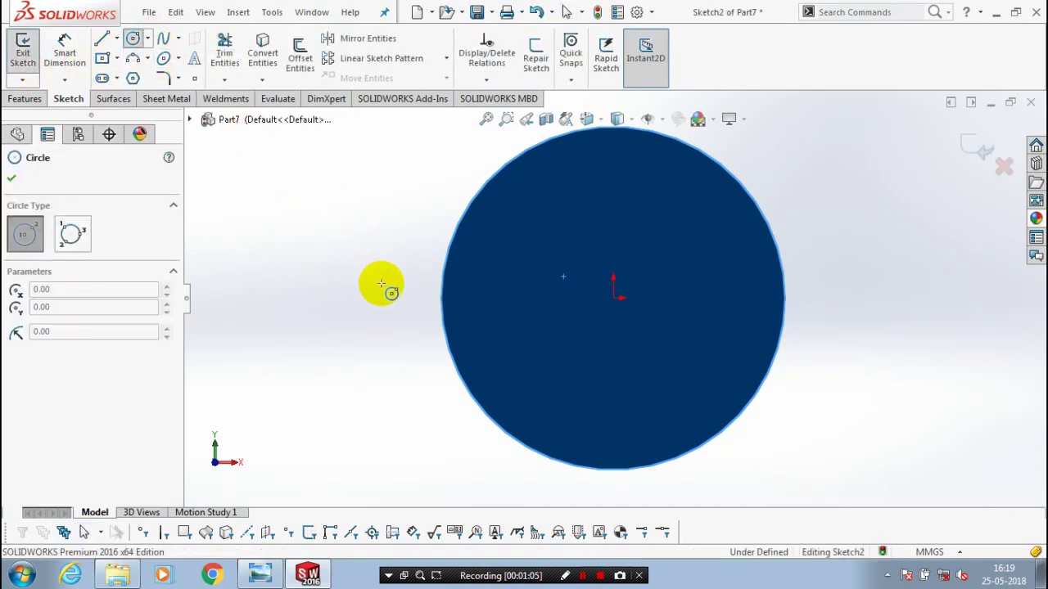
{"action": "left_click", "coordinate": [613, 297]}
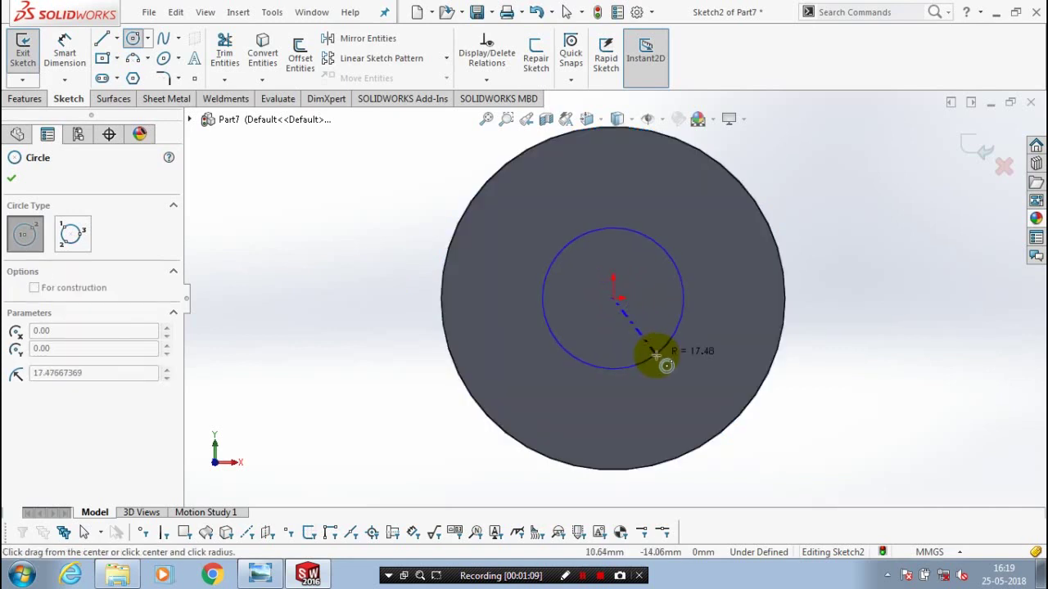
{"action": "left_click", "coordinate": [657, 356]}
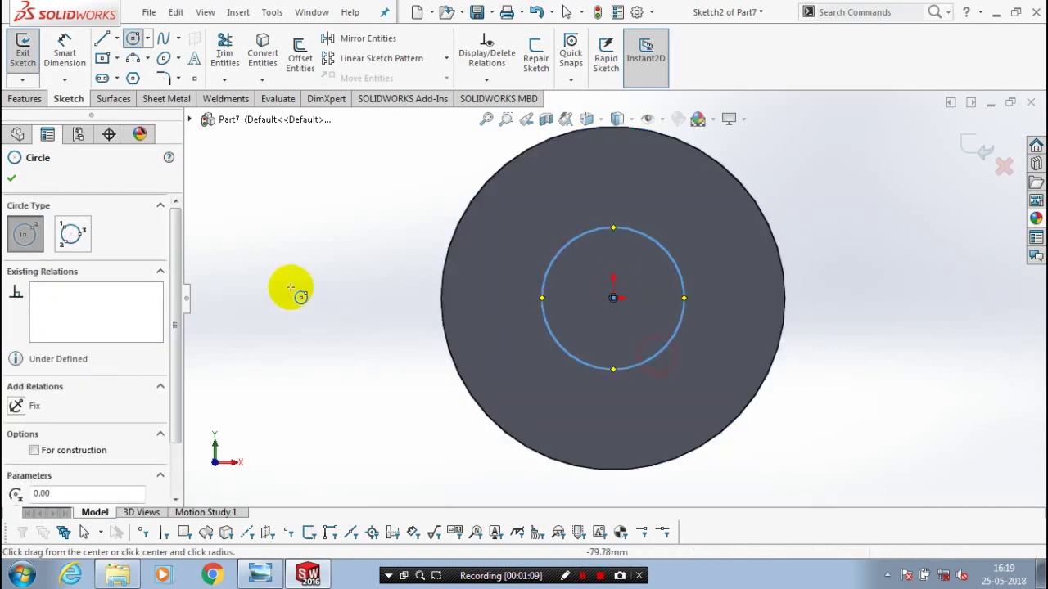
Dimension the inner circle to 55 mm diameter and exit the sketch
{"action": "left_click", "coordinate": [64, 43]}
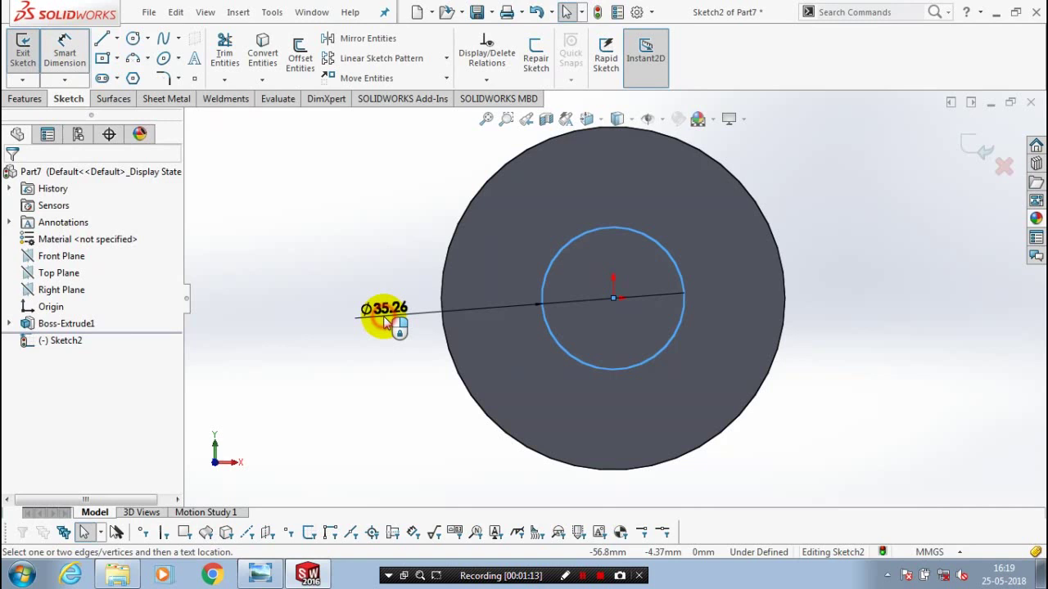
{"action": "left_click", "coordinate": [383, 316]}
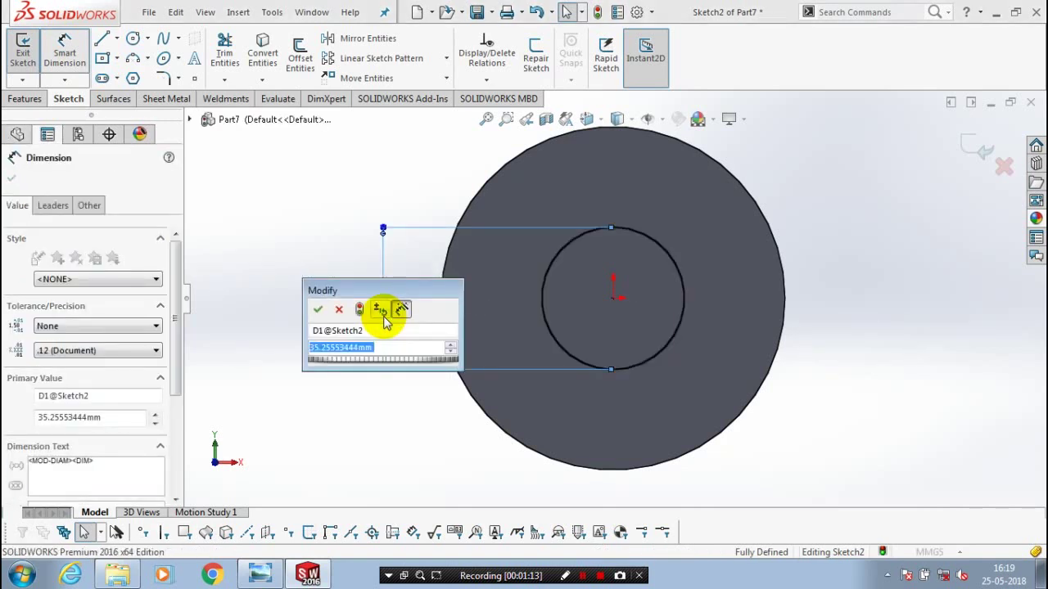
{"action": "type", "text": "55"}
{"action": "key", "text": "Return"}
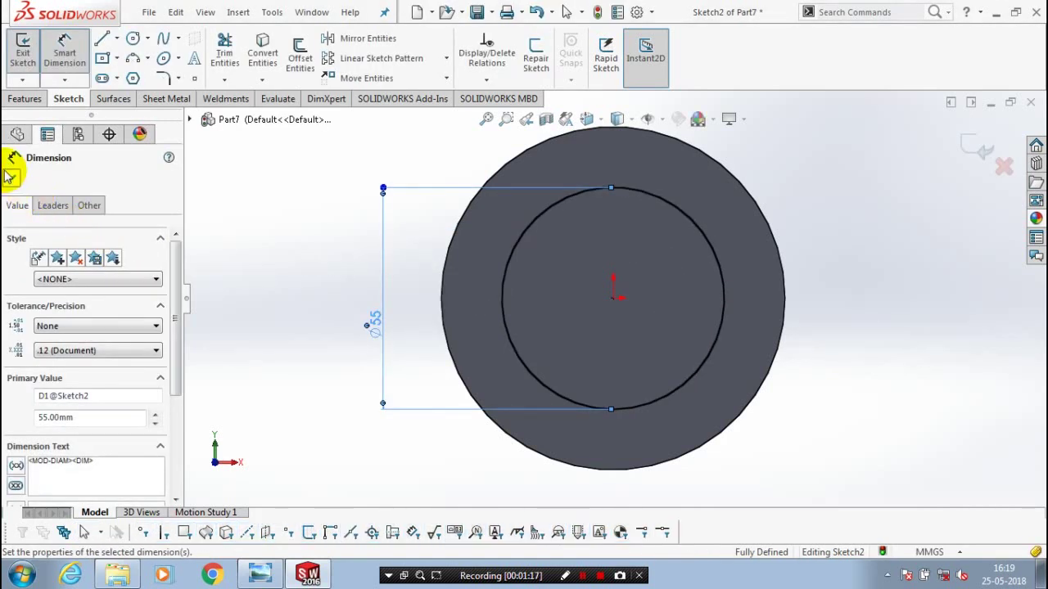
{"action": "left_click", "coordinate": [11, 168]}
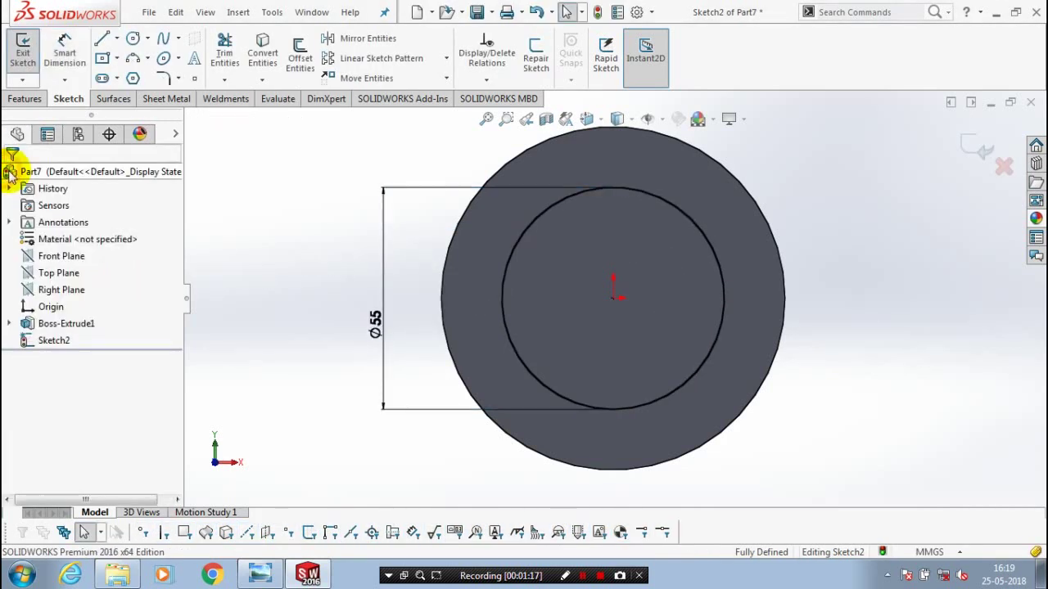
{"action": "left_click", "coordinate": [25, 98]}
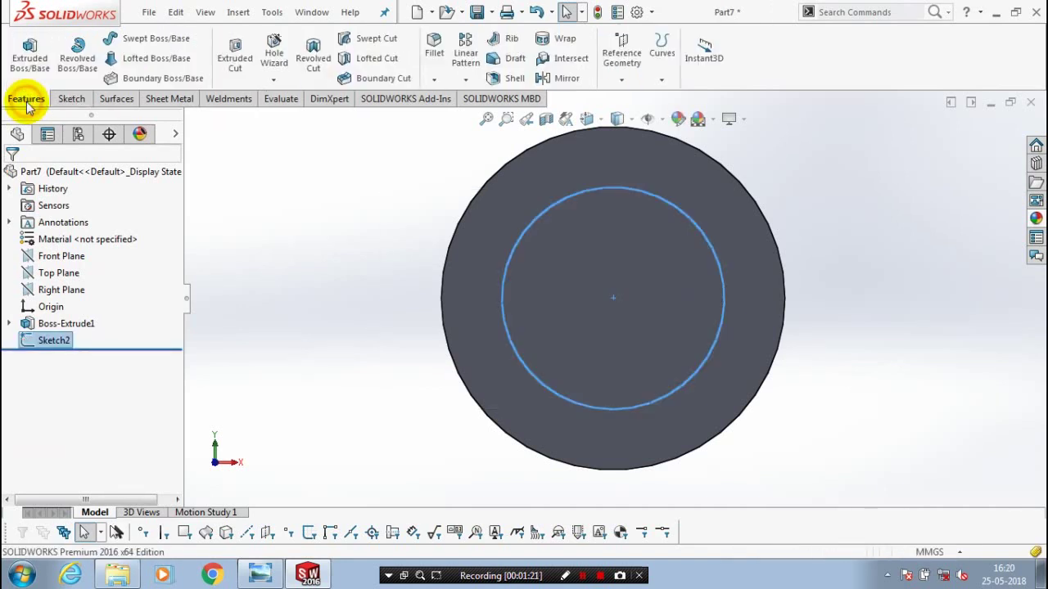
Extrude the Ø55 circle, then edit Boss-Extrude2 to a 40 mm depth
{"action": "left_click", "coordinate": [31, 66]}
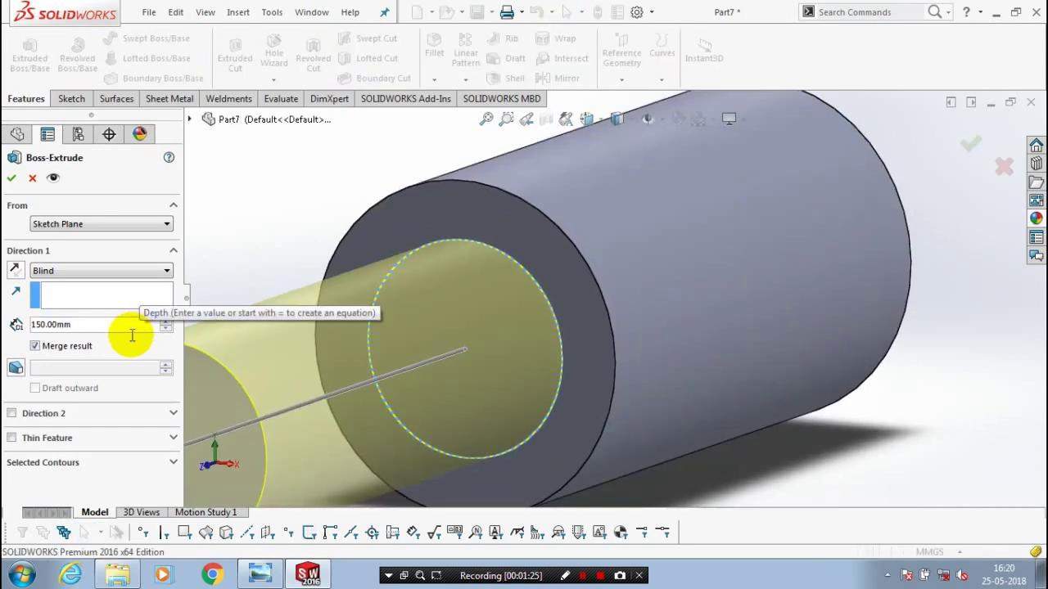
{"action": "key", "text": "Return"}
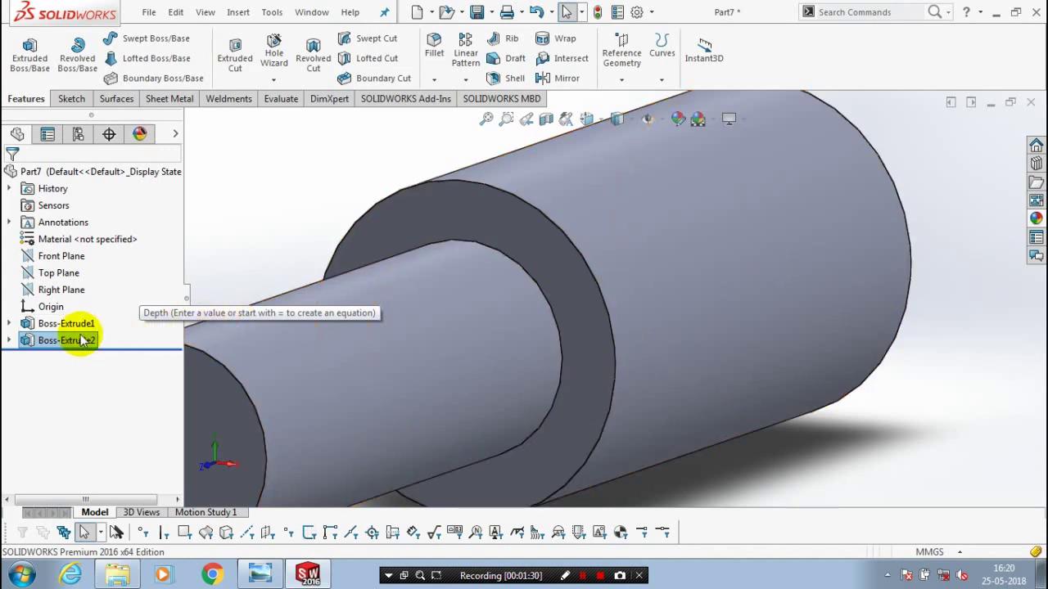
{"action": "right_click", "coordinate": [83, 340]}
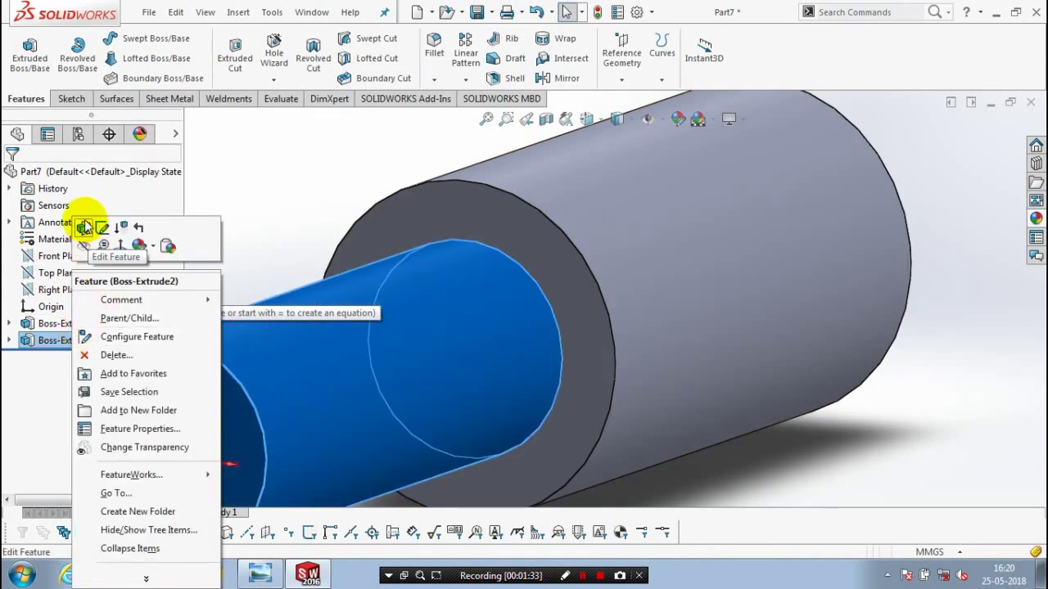
{"action": "left_click", "coordinate": [84, 234]}
{"action": "right_click", "coordinate": [86, 341]}
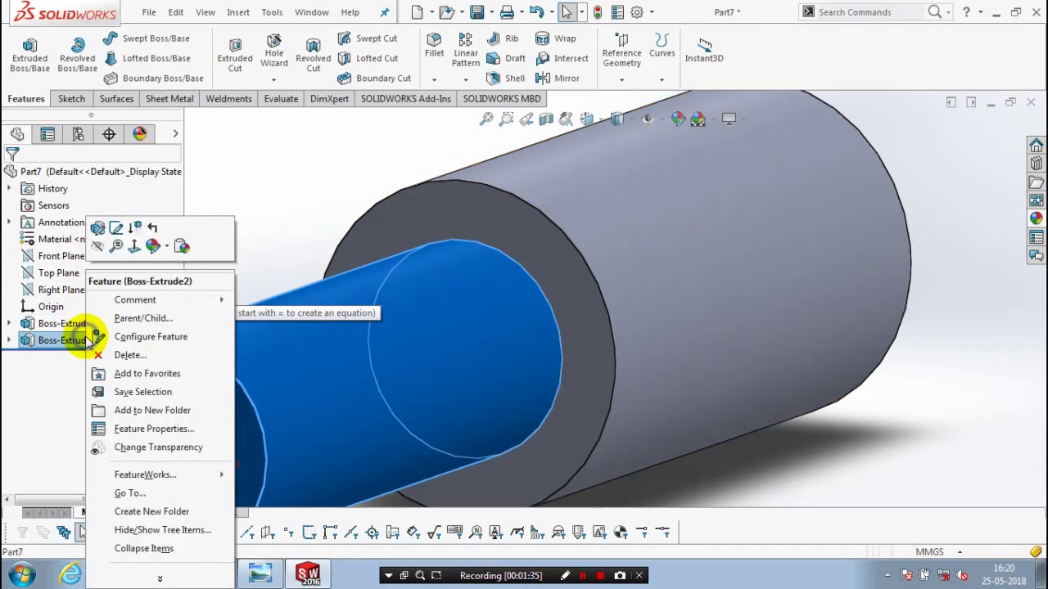
{"action": "left_click", "coordinate": [97, 227]}
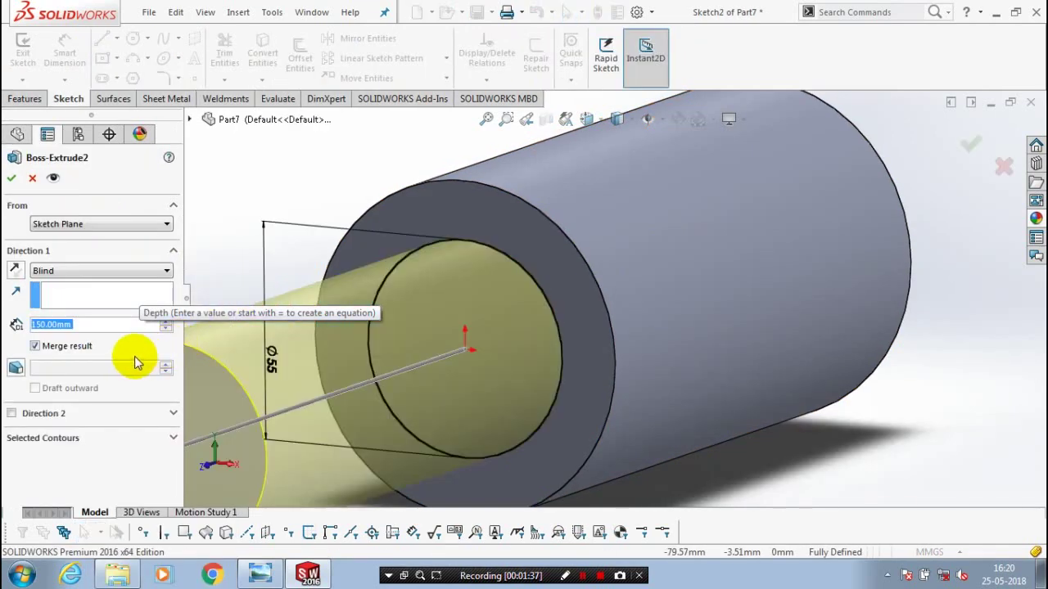
{"action": "type", "text": "40"}
{"action": "key", "text": "Return"}
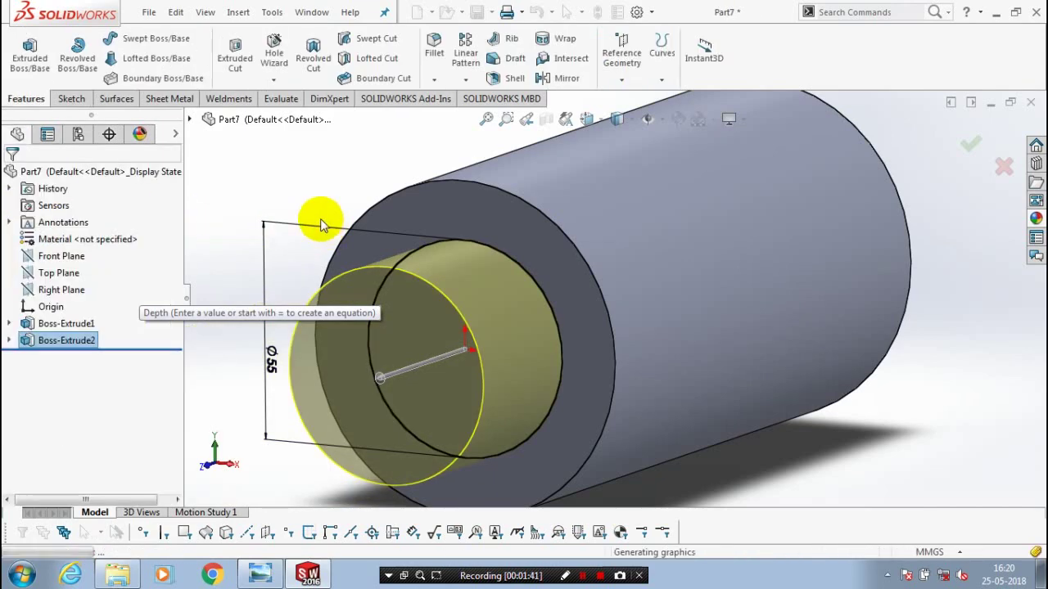
Select the Right Plane and view it Normal To with Ctrl+8
{"action": "left_click", "coordinate": [59, 272]}
{"action": "left_click", "coordinate": [63, 289]}
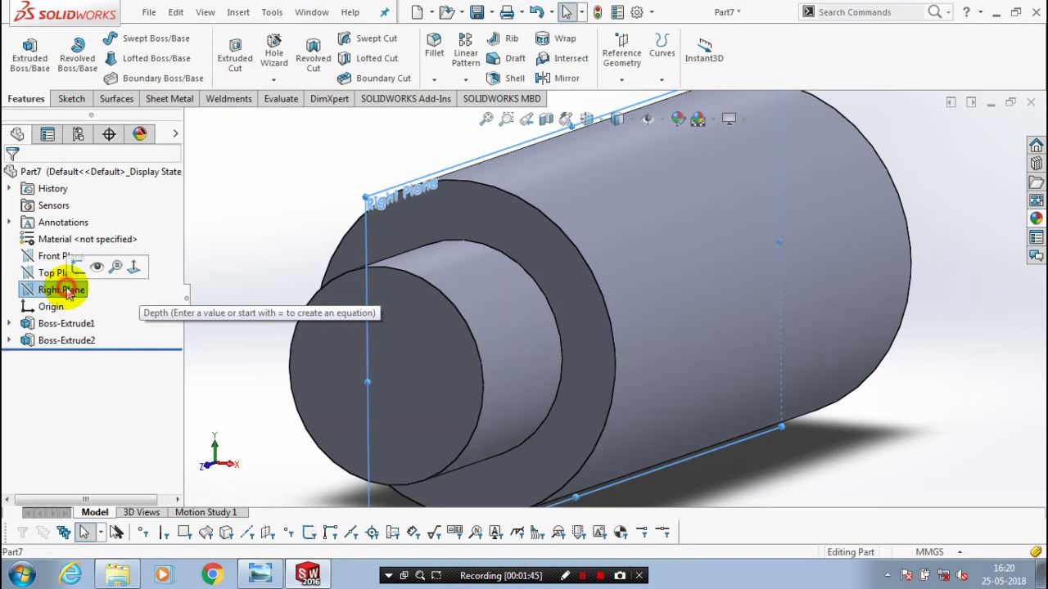
{"action": "right_click", "coordinate": [69, 294]}
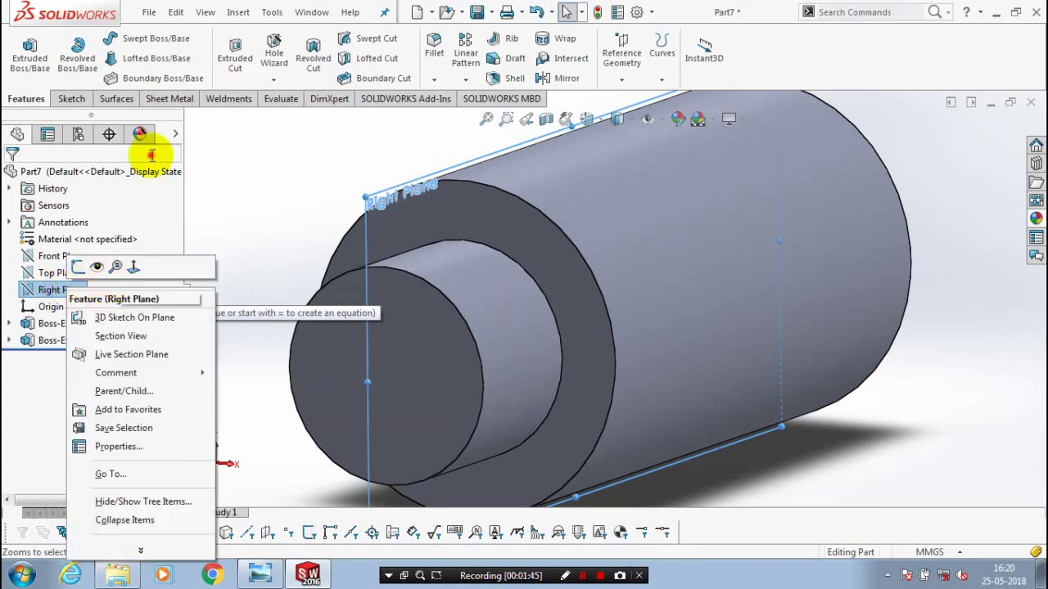
{"action": "key", "text": "ctrl+8"}
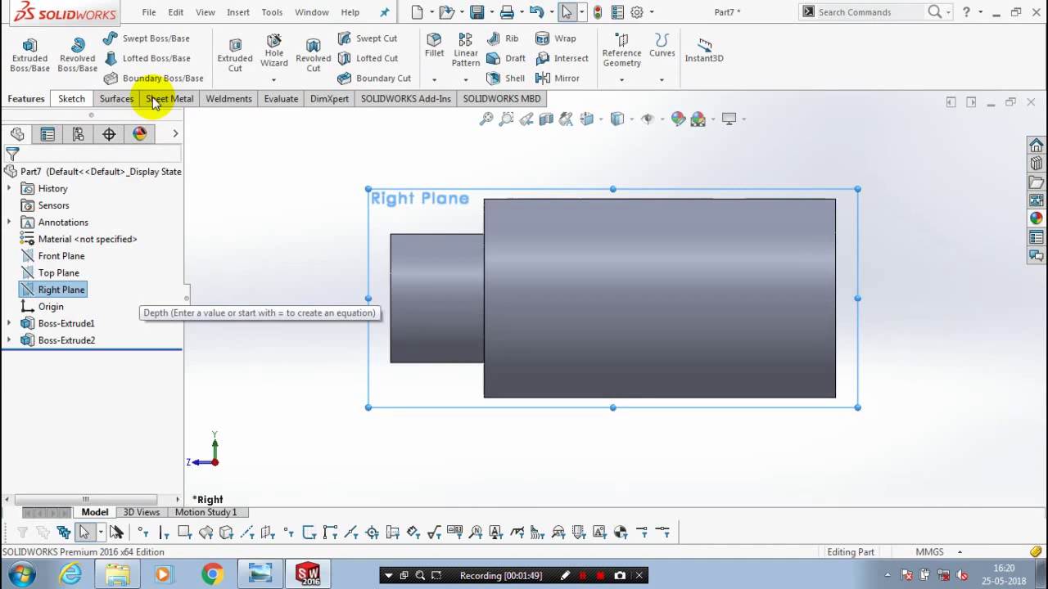
Draw a center rectangle centred on the top edge of the Ø55 step
{"action": "scroll", "coordinate": [153, 103], "scroll_direction": "down", "scroll_amount": 1}
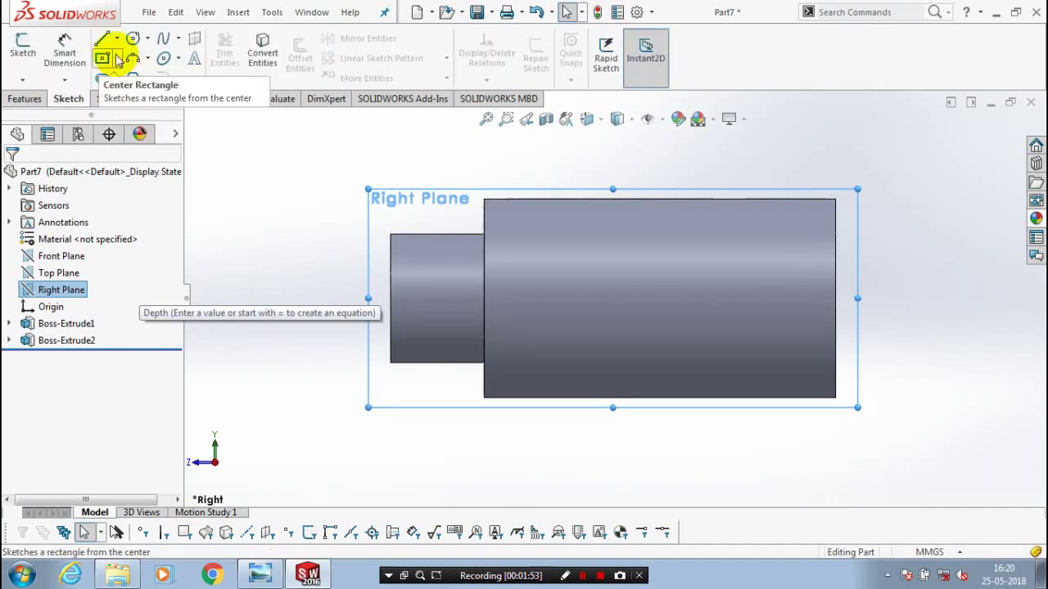
{"action": "left_click", "coordinate": [117, 58]}
{"action": "left_click", "coordinate": [154, 97]}
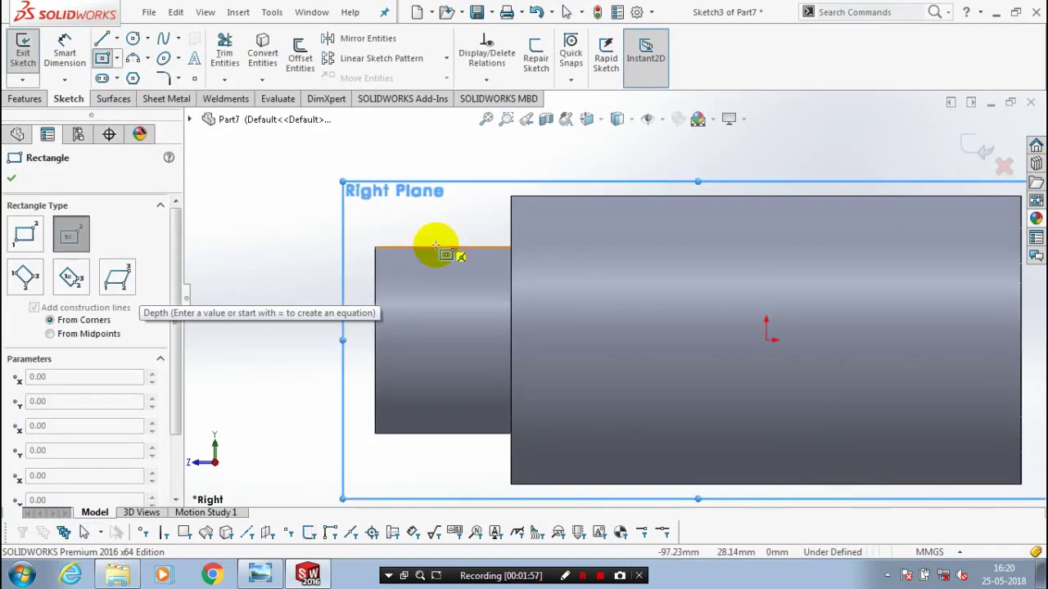
{"action": "left_click", "coordinate": [437, 246]}
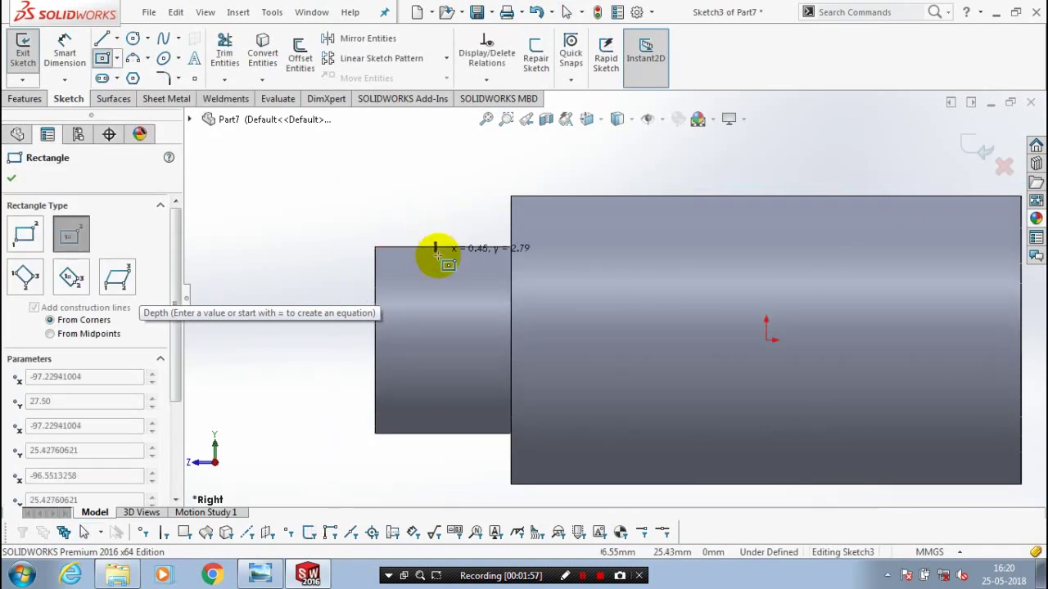
{"action": "left_click", "coordinate": [445, 260]}
{"action": "key", "text": "Escape"}
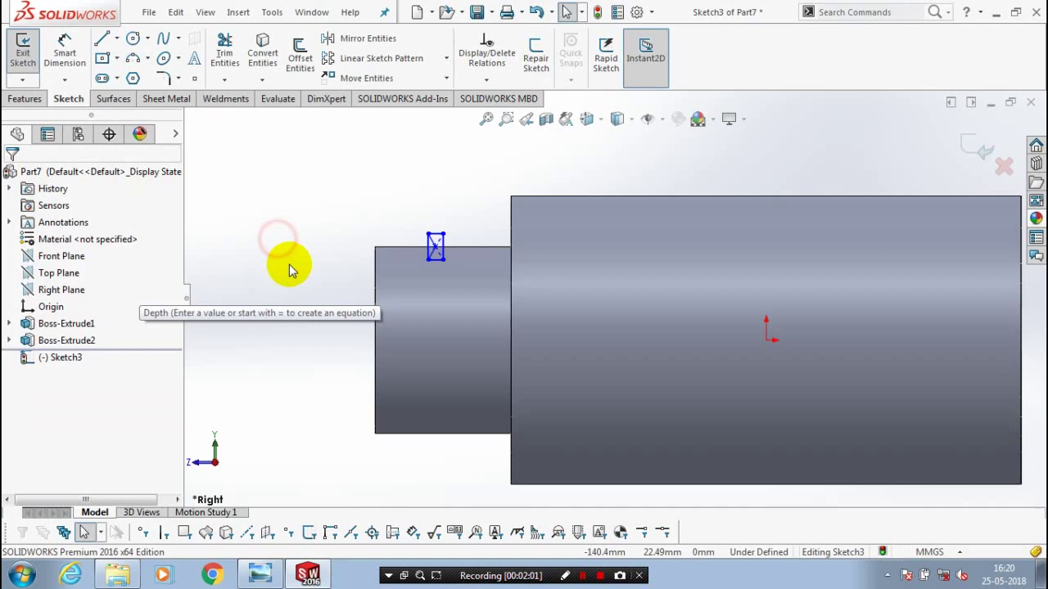
Dimension the rectangle's right edge 16 mm from the larger step's edge
{"action": "scroll", "coordinate": [462, 209], "scroll_direction": "down", "scroll_amount": 3}
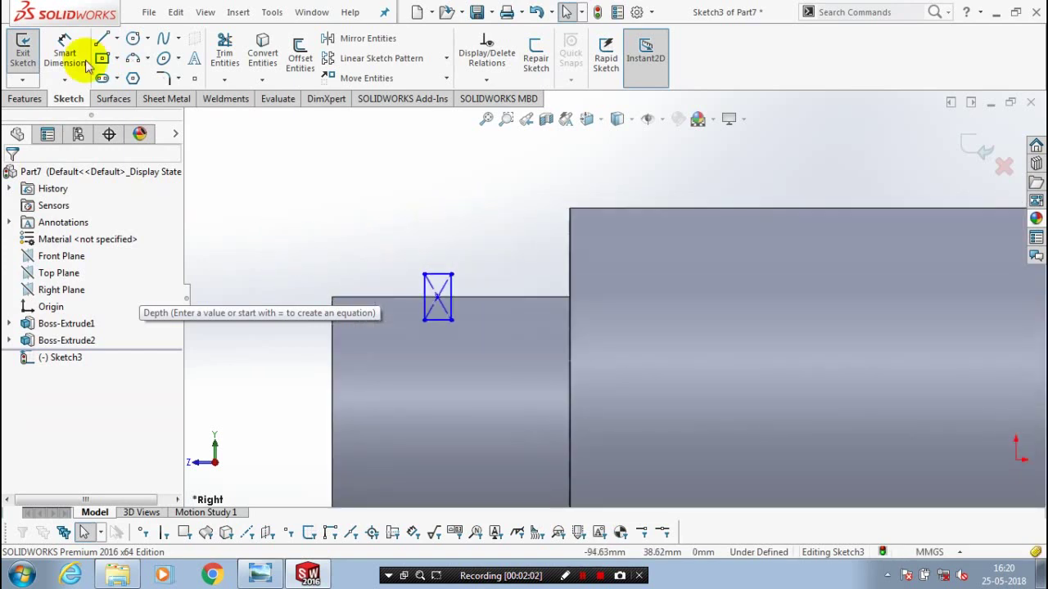
{"action": "left_click", "coordinate": [72, 54]}
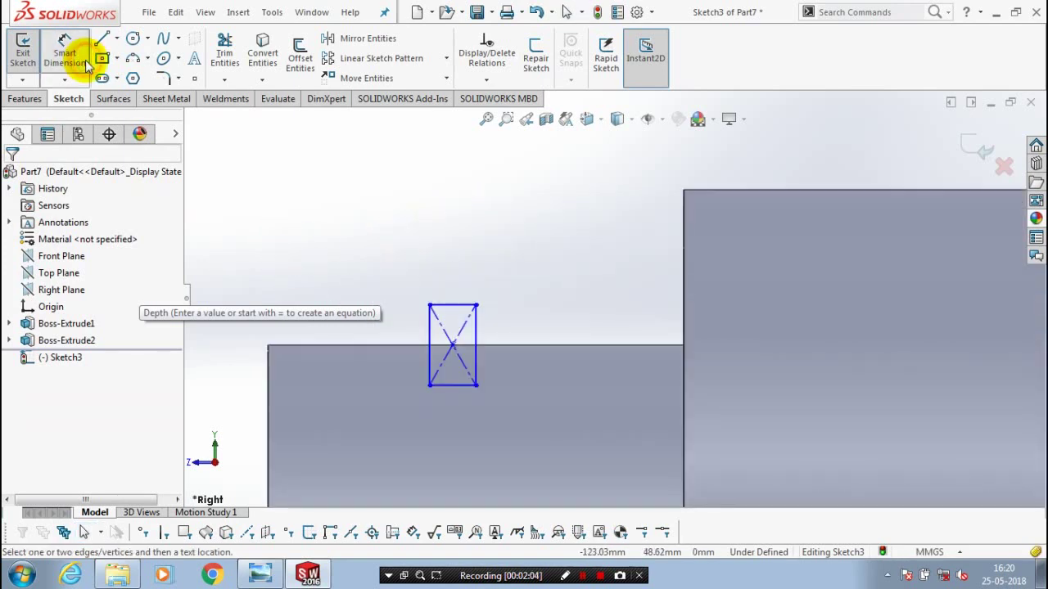
{"action": "left_click", "coordinate": [682, 276]}
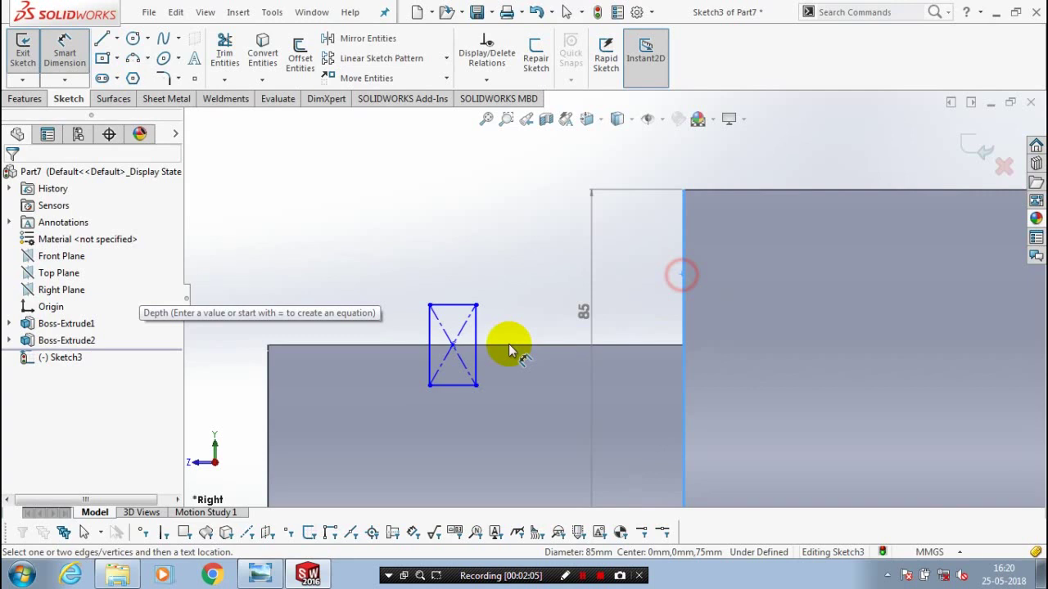
{"action": "left_click", "coordinate": [476, 344]}
{"action": "left_click", "coordinate": [570, 311]}
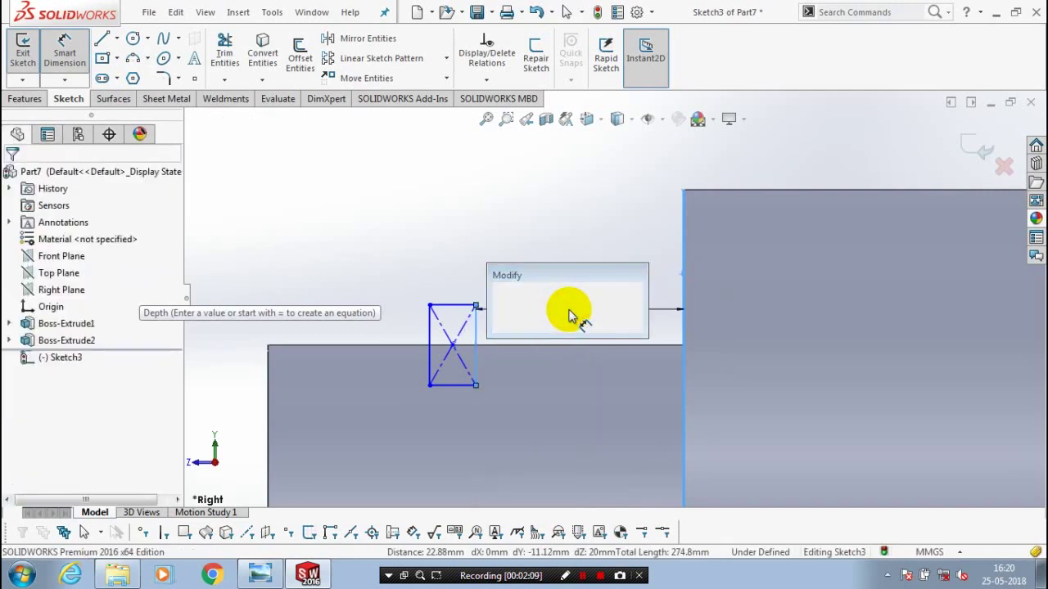
{"action": "type", "text": "16"}
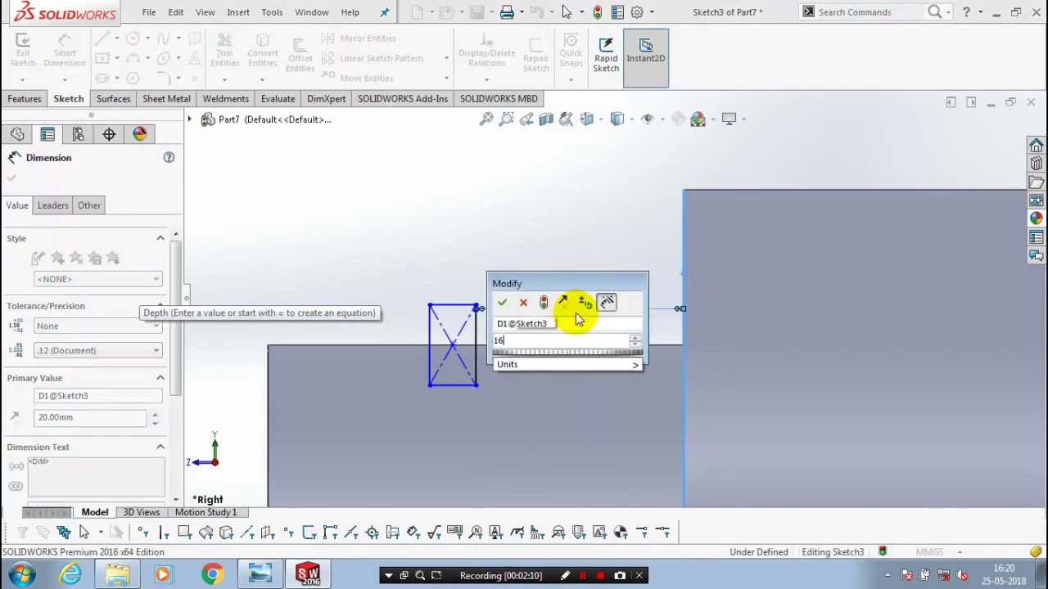
{"action": "key", "text": "Return"}
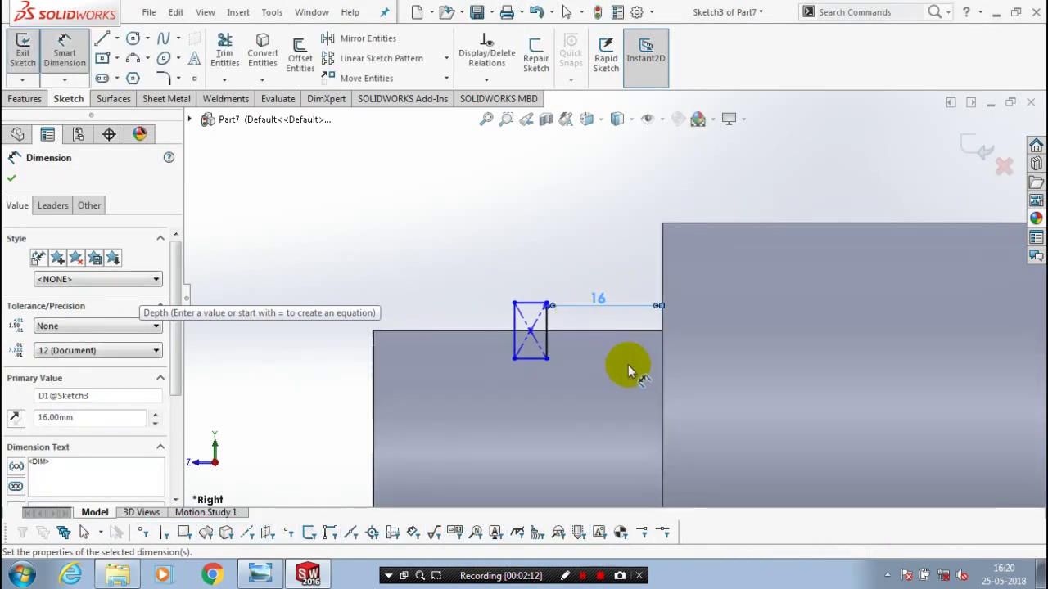
{"action": "key", "text": "Escape"}
Dimension the rectangle's height and set its top edge width to 10.5 mm
{"action": "scroll", "coordinate": [628, 364], "scroll_direction": "up", "scroll_amount": 3}
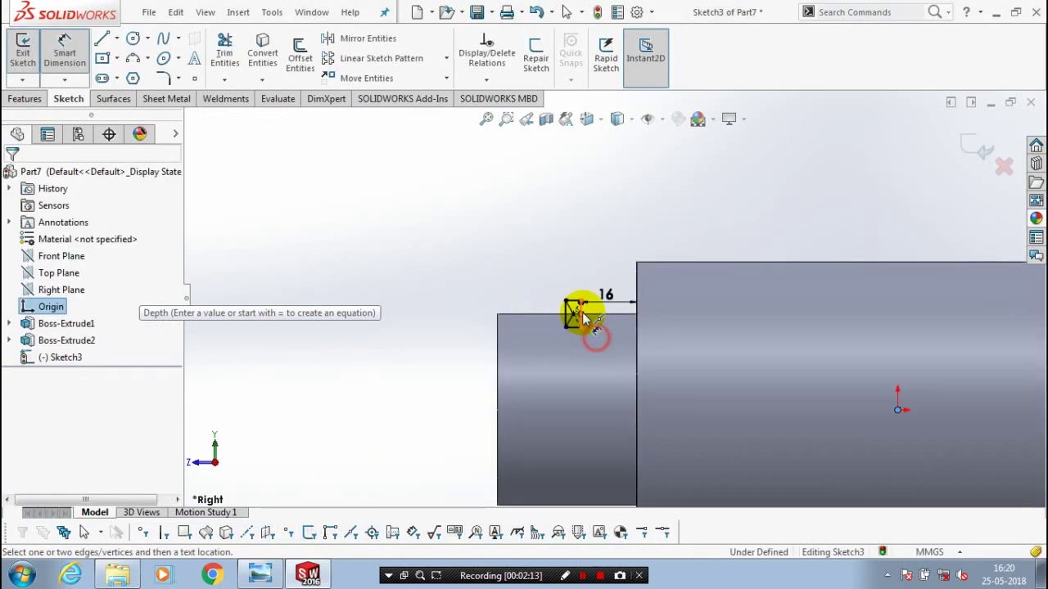
{"action": "left_click", "coordinate": [686, 362]}
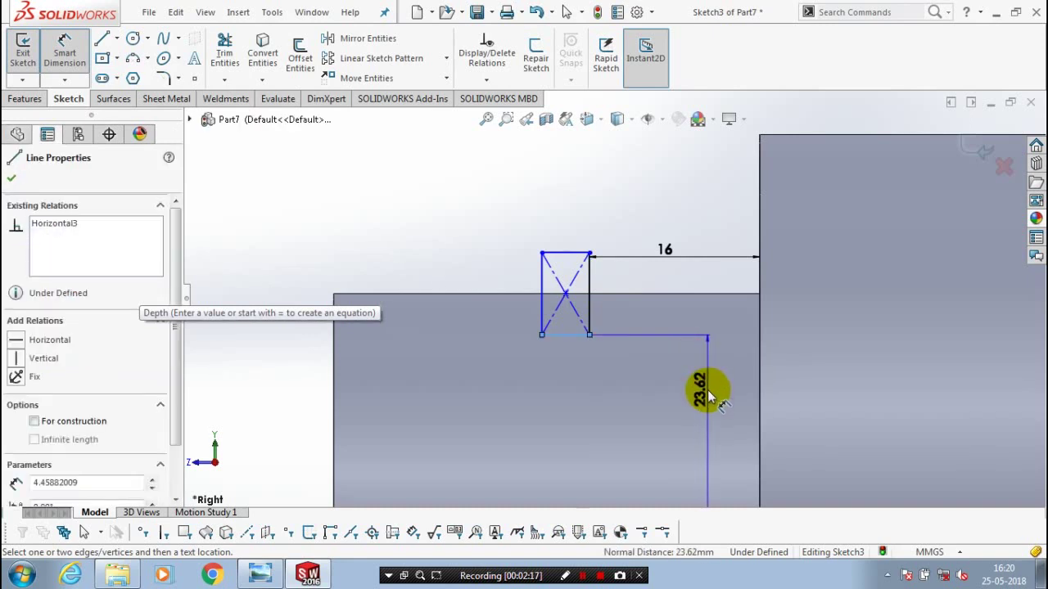
{"action": "left_click", "coordinate": [708, 391]}
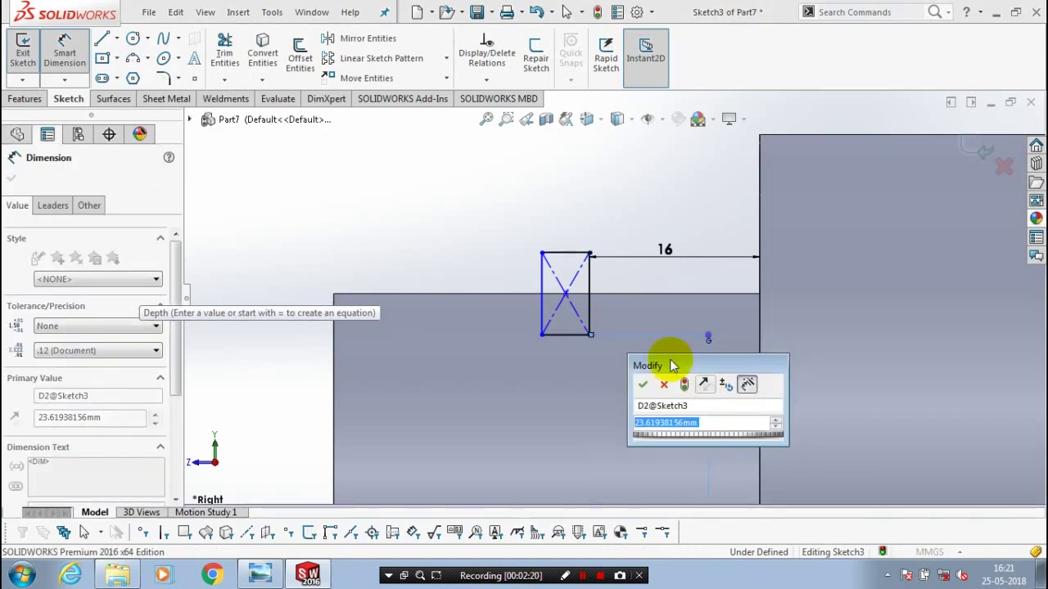
{"action": "type", "text": "34"}
{"action": "key", "text": "Return"}
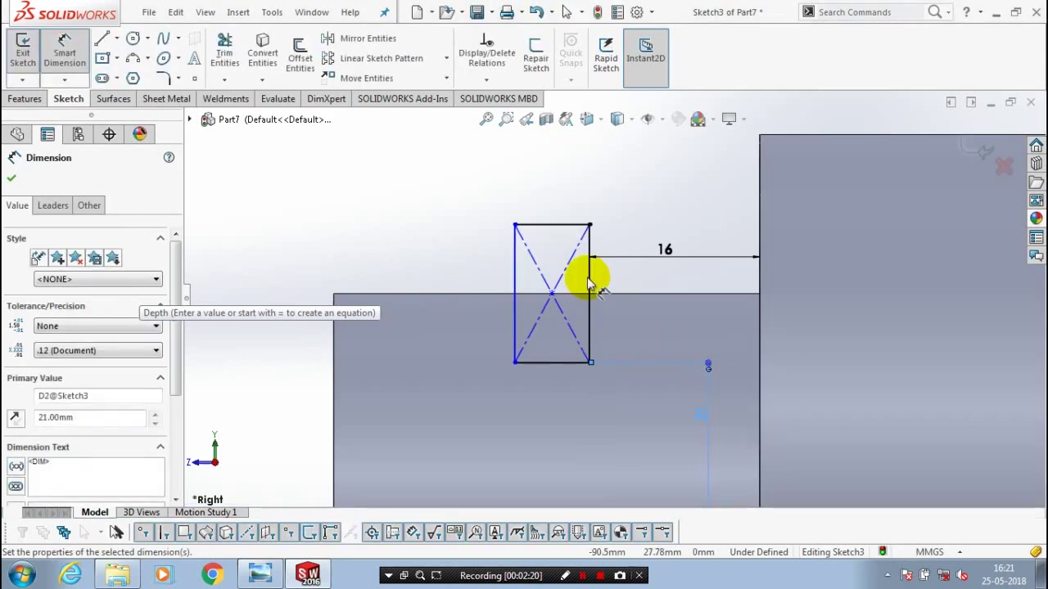
{"action": "left_click", "coordinate": [563, 226]}
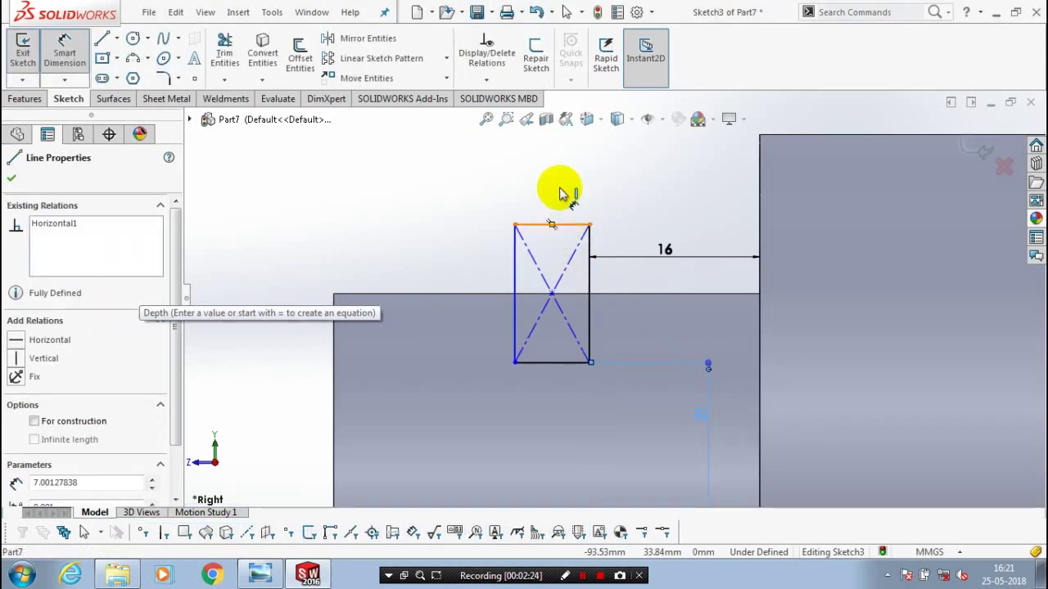
{"action": "left_click", "coordinate": [555, 187]}
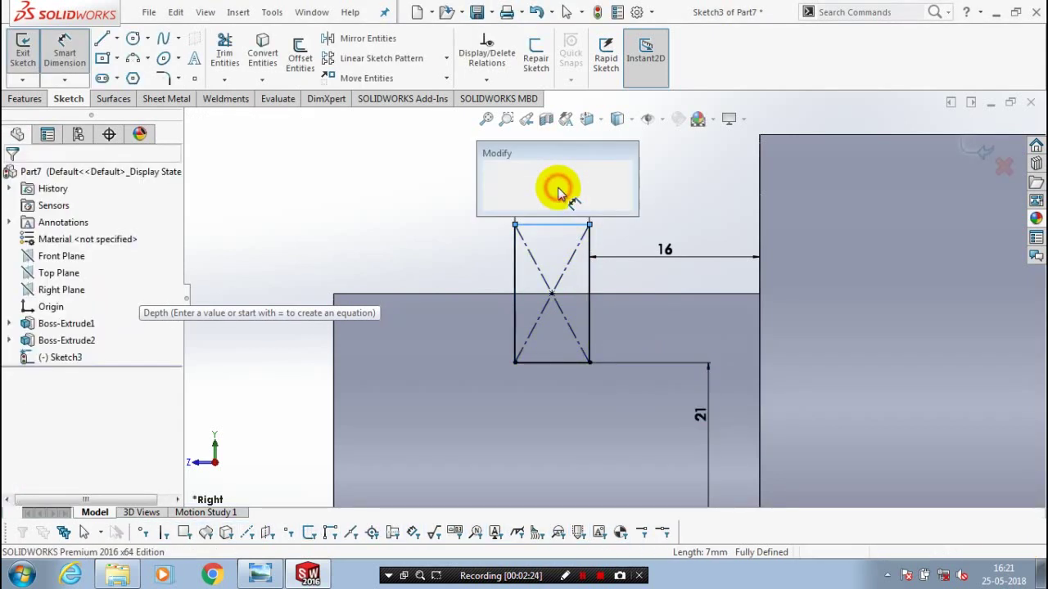
{"action": "type", "text": "1"}
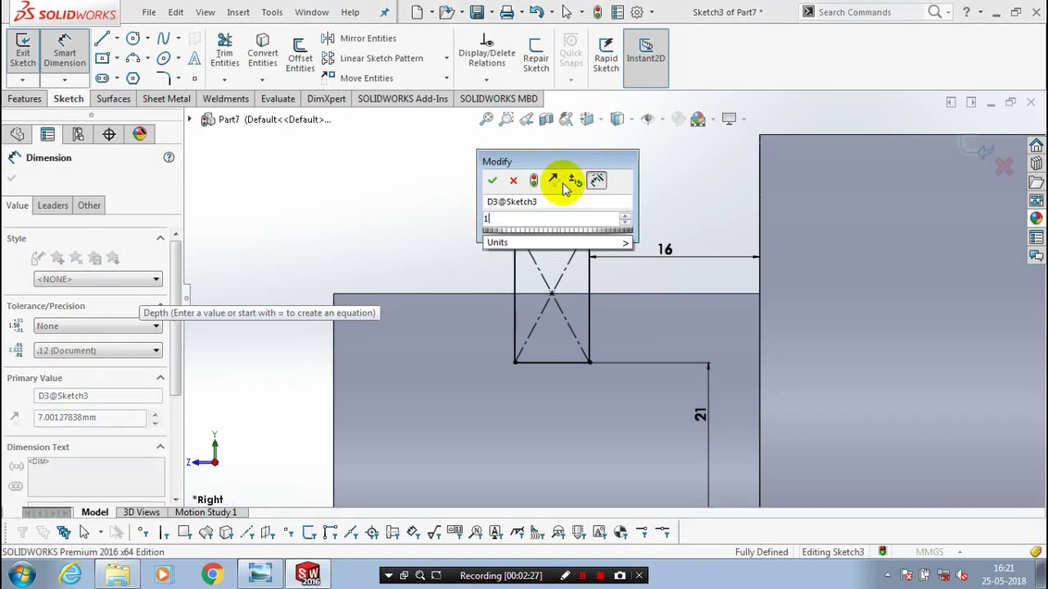
{"action": "type", "text": "0.5"}
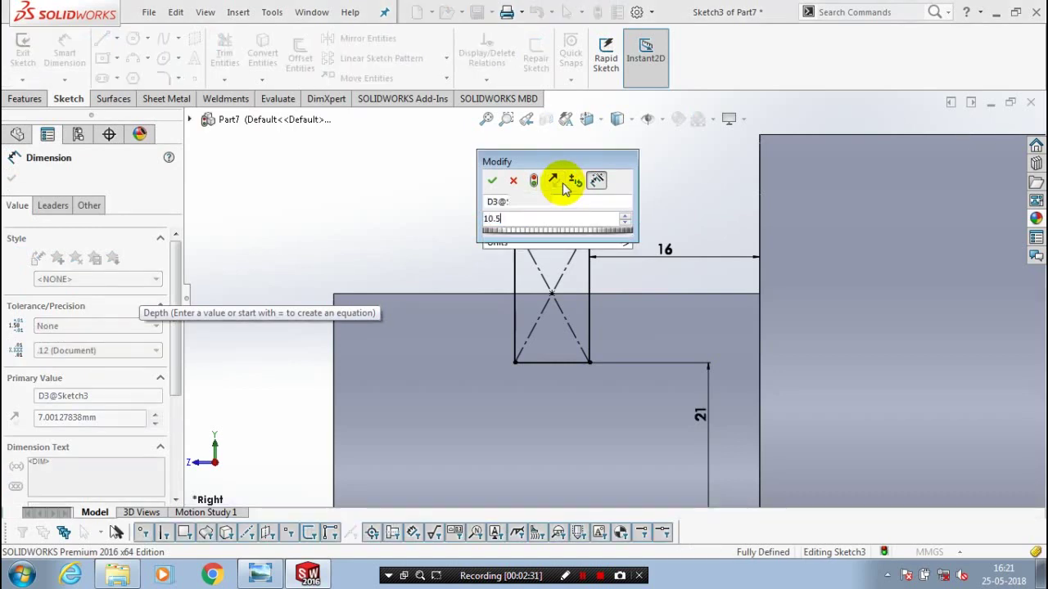
{"action": "key", "text": "Return"}
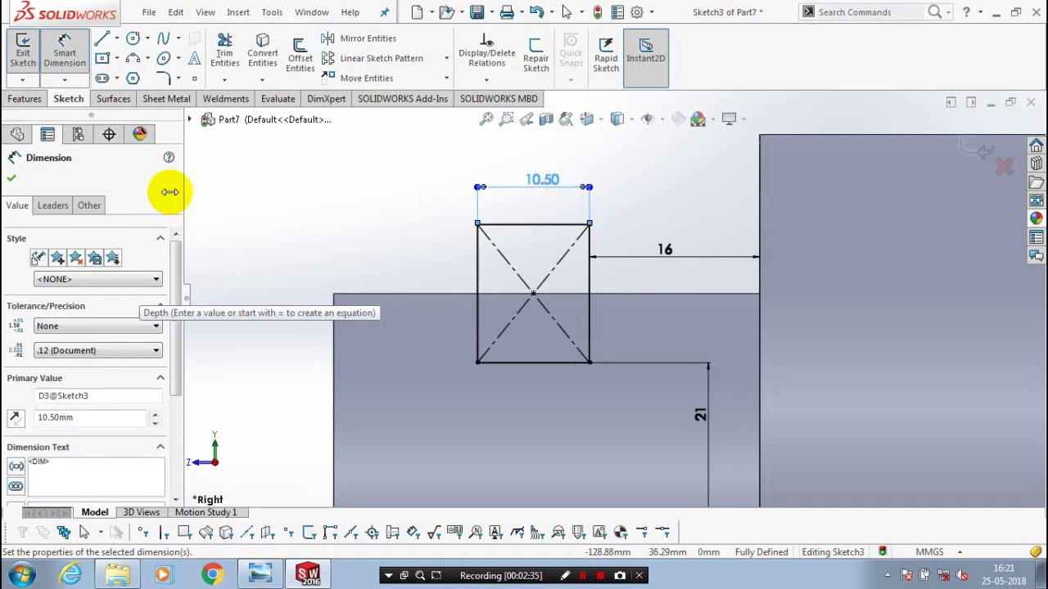
Exit the sketch and Extruded Cut the rectangle with a Mid Plane end condition
{"action": "left_click", "coordinate": [10, 183]}
{"action": "left_click", "coordinate": [23, 49]}
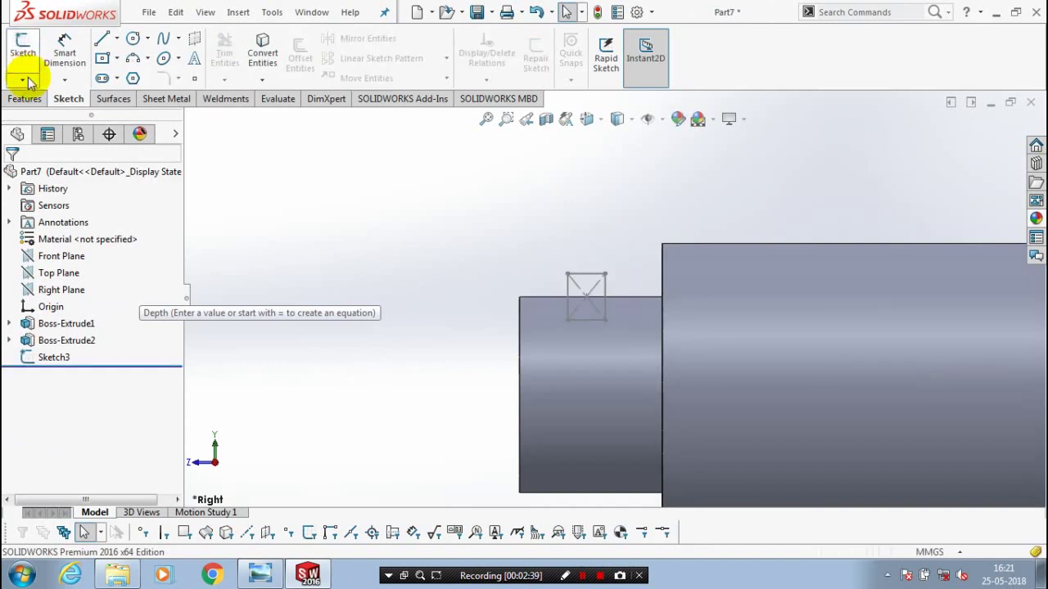
{"action": "left_click", "coordinate": [32, 104]}
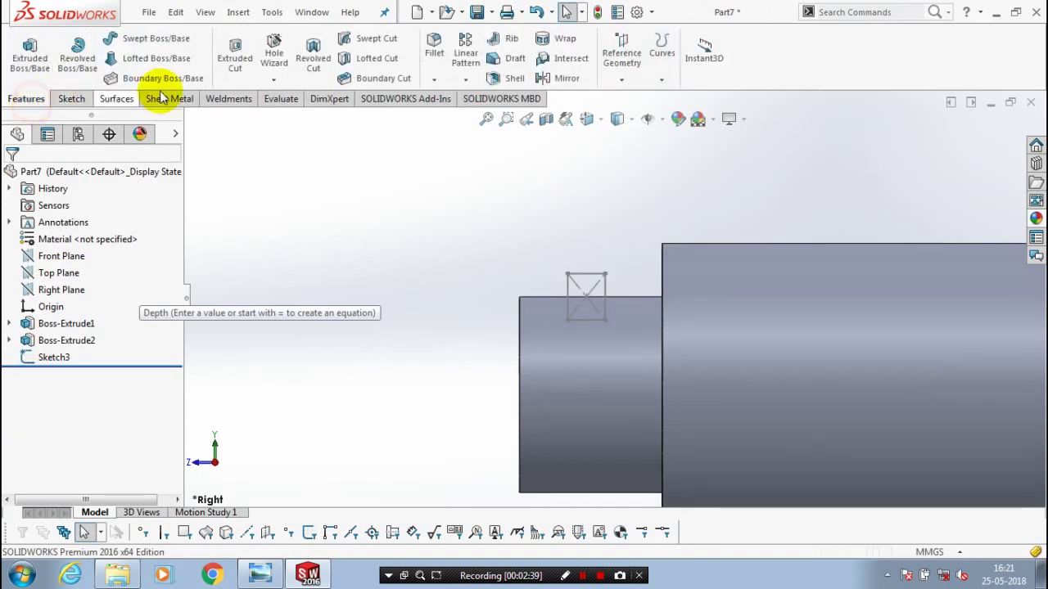
{"action": "left_click", "coordinate": [235, 57]}
{"action": "left_click", "coordinate": [586, 275]}
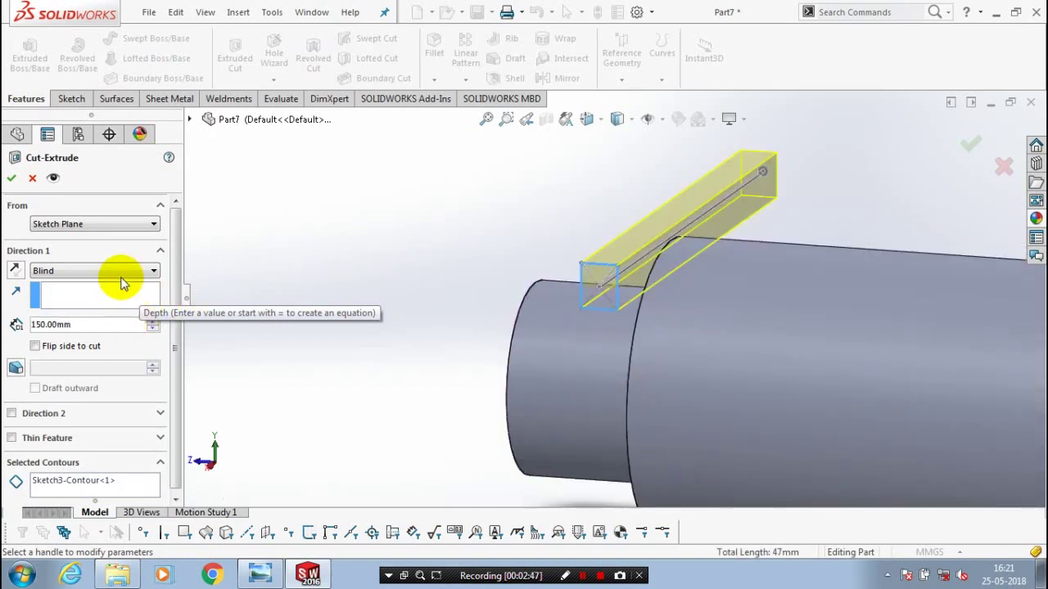
{"action": "left_click", "coordinate": [87, 274]}
{"action": "left_click", "coordinate": [80, 360]}
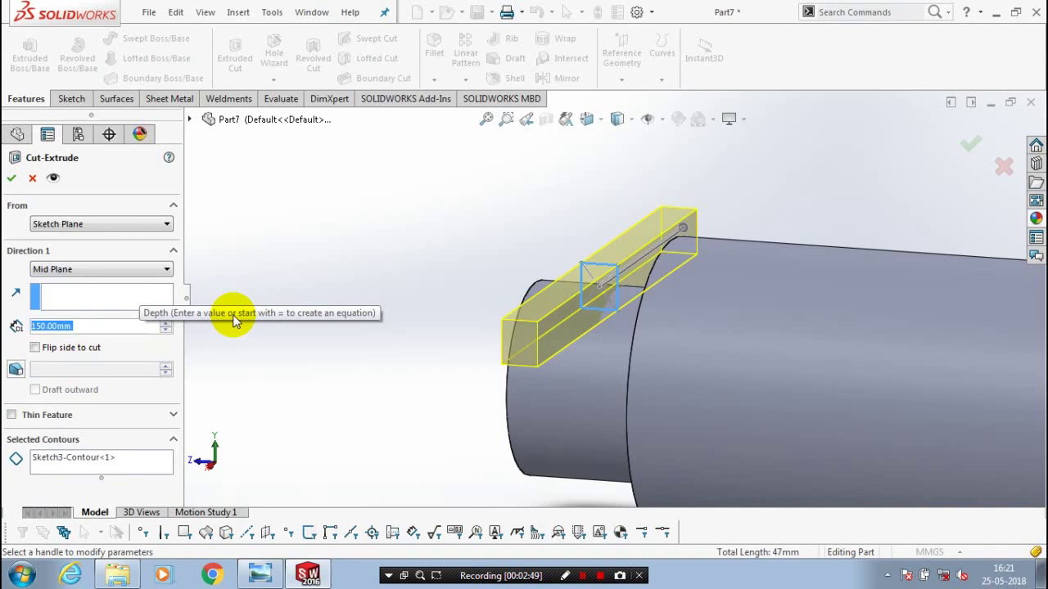
{"action": "left_click", "coordinate": [12, 178]}
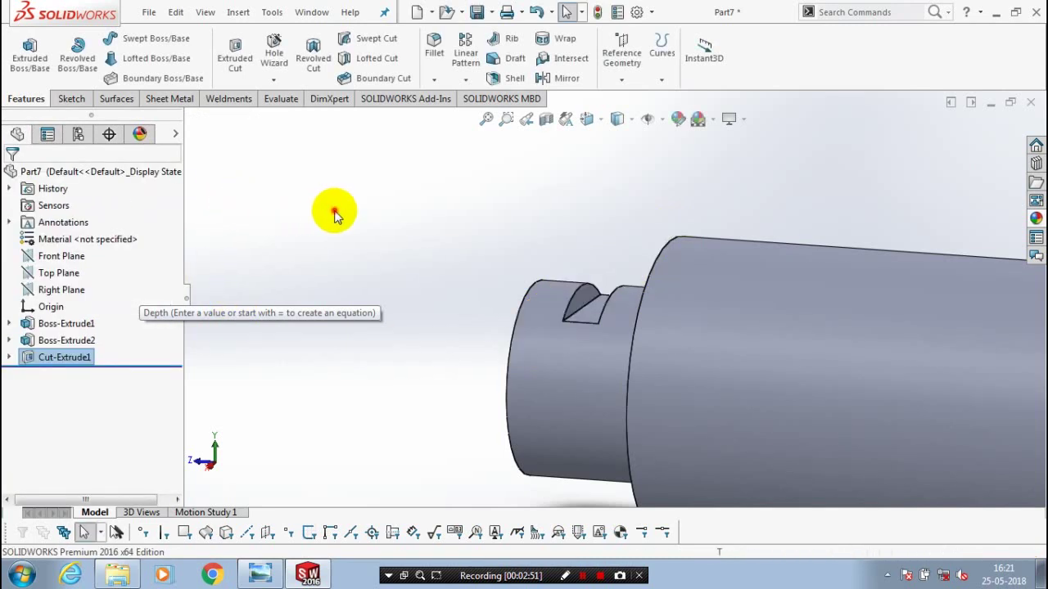
{"action": "scroll", "coordinate": [409, 225], "scroll_direction": "up", "scroll_amount": 3}
{"action": "scroll", "coordinate": [870, 316], "scroll_direction": "down", "scroll_amount": 2}
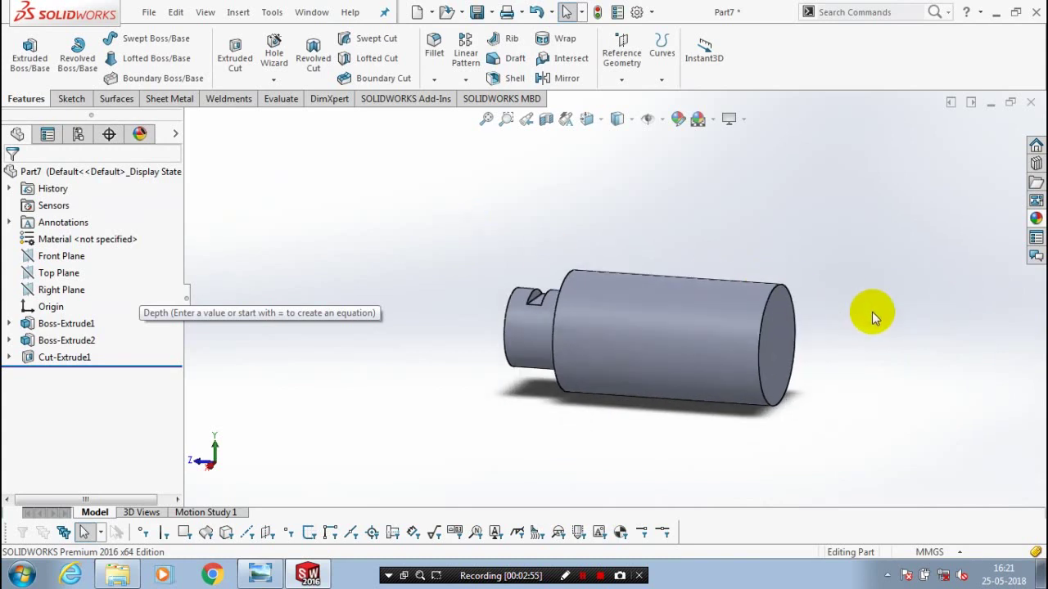
Mirror Boss-Extrude2 and Cut-Extrude1 across the Front Plane
{"action": "left_click", "coordinate": [54, 257]}
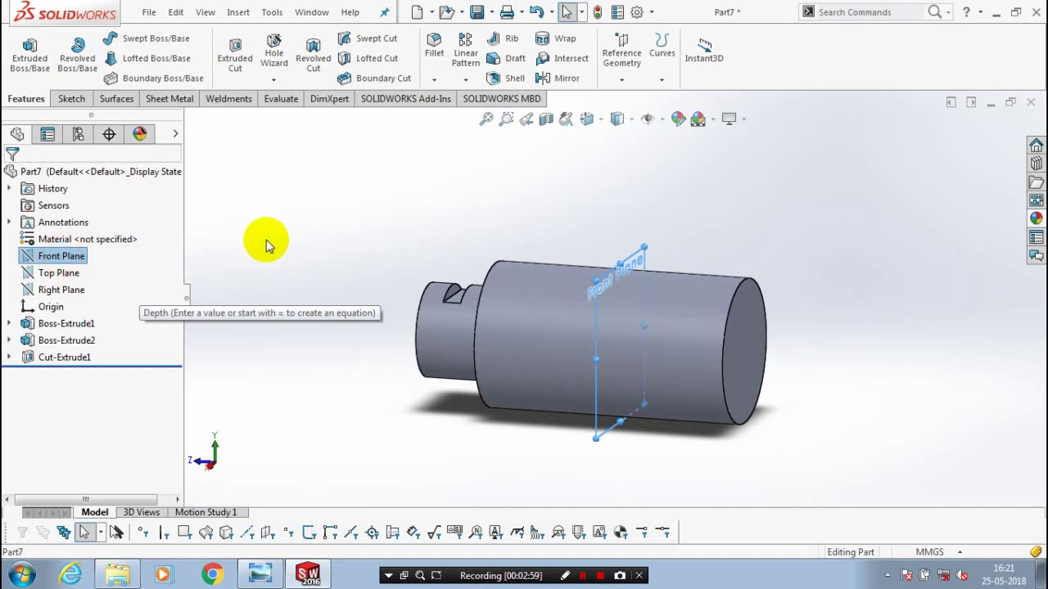
{"action": "left_click", "coordinate": [557, 78]}
{"action": "left_click", "coordinate": [151, 272]}
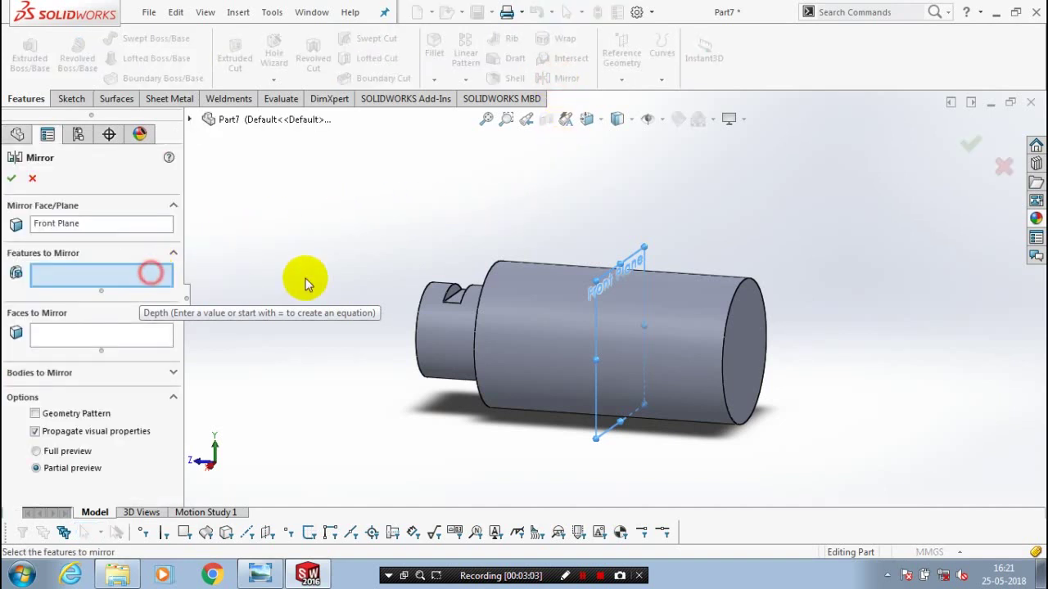
{"action": "left_click", "coordinate": [453, 297]}
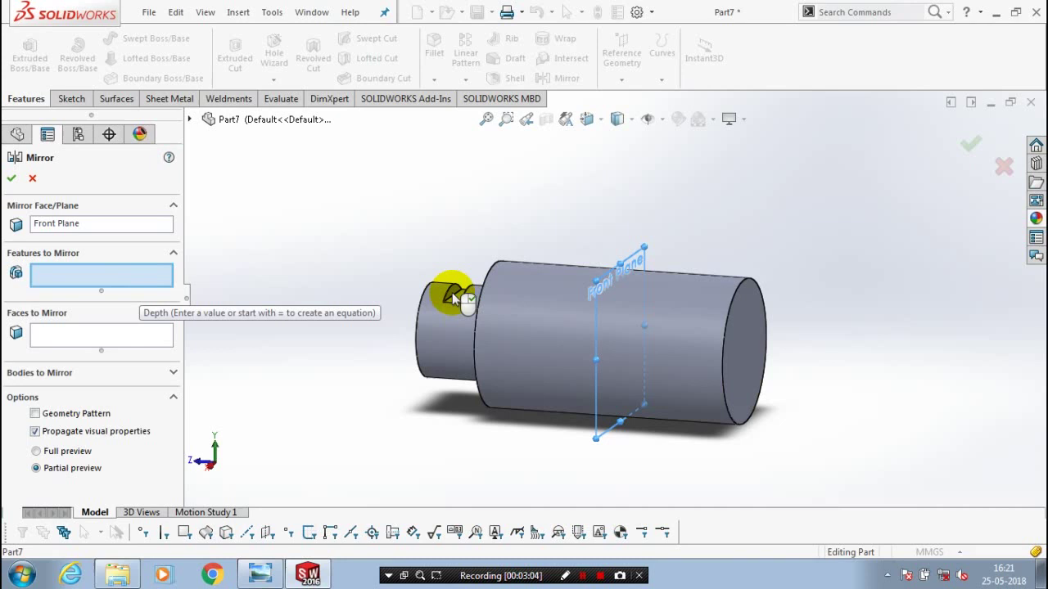
{"action": "left_click", "coordinate": [10, 177]}
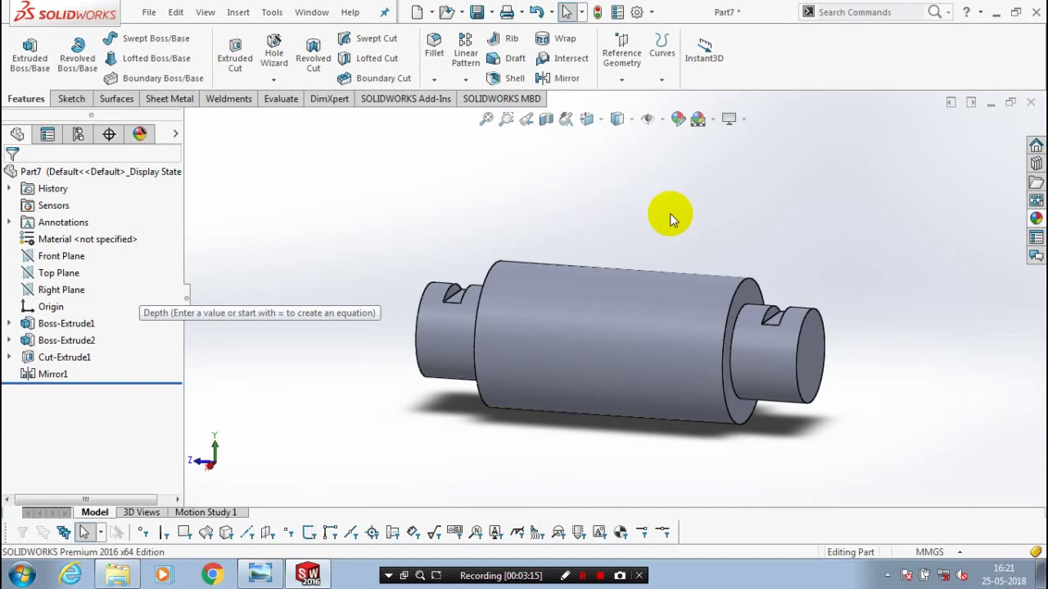
{"action": "key", "text": "ctrl+Left"}
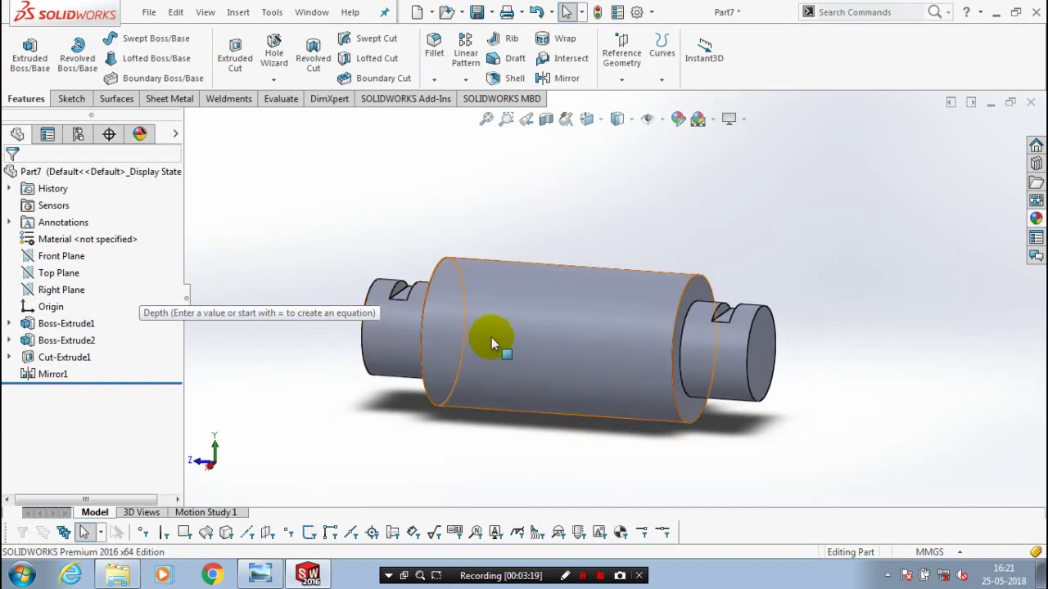
Apply a yellow appearance to the entire Part7 body, including the mirrored sections
{"action": "right_click", "coordinate": [531, 336]}
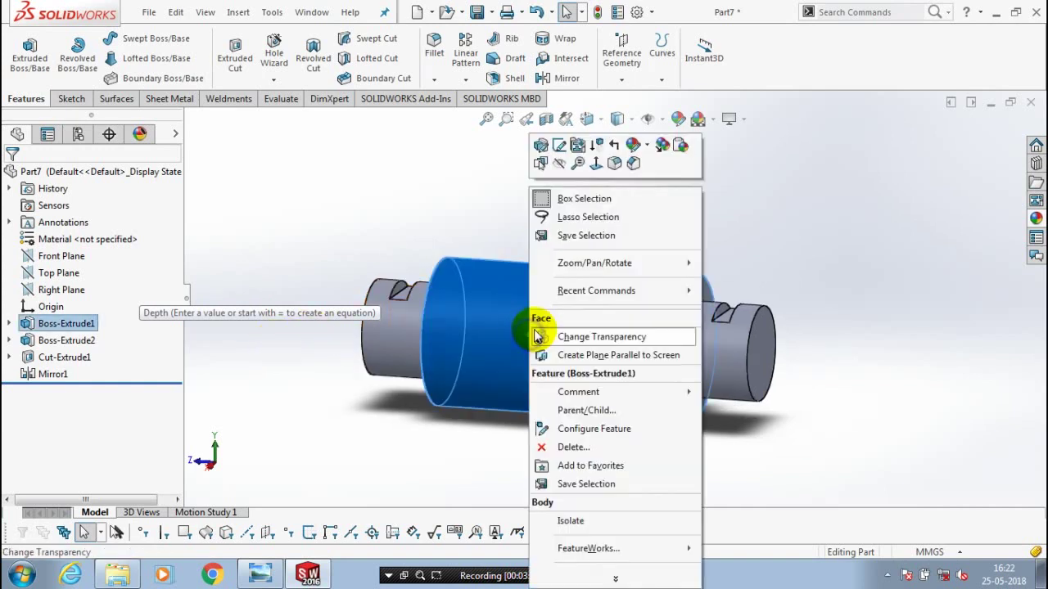
{"action": "left_click", "coordinate": [647, 147]}
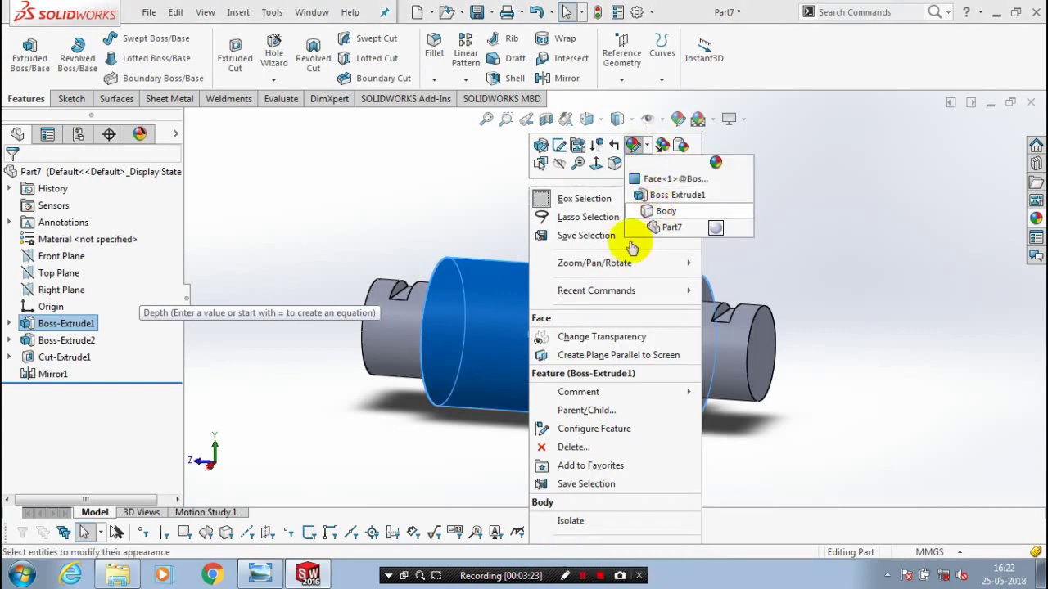
{"action": "left_click", "coordinate": [665, 211]}
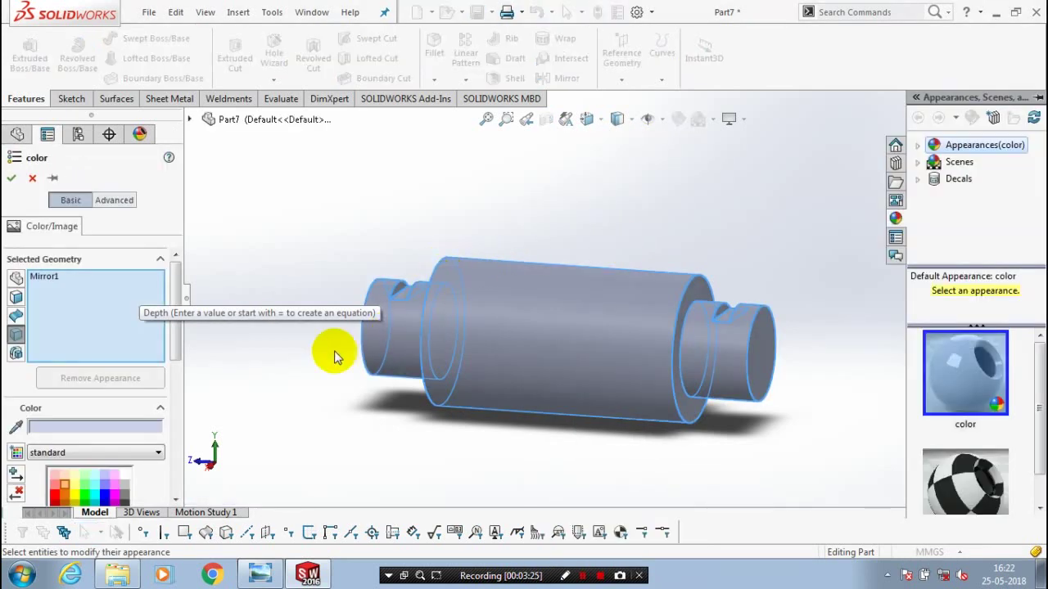
{"action": "left_click", "coordinate": [72, 491]}
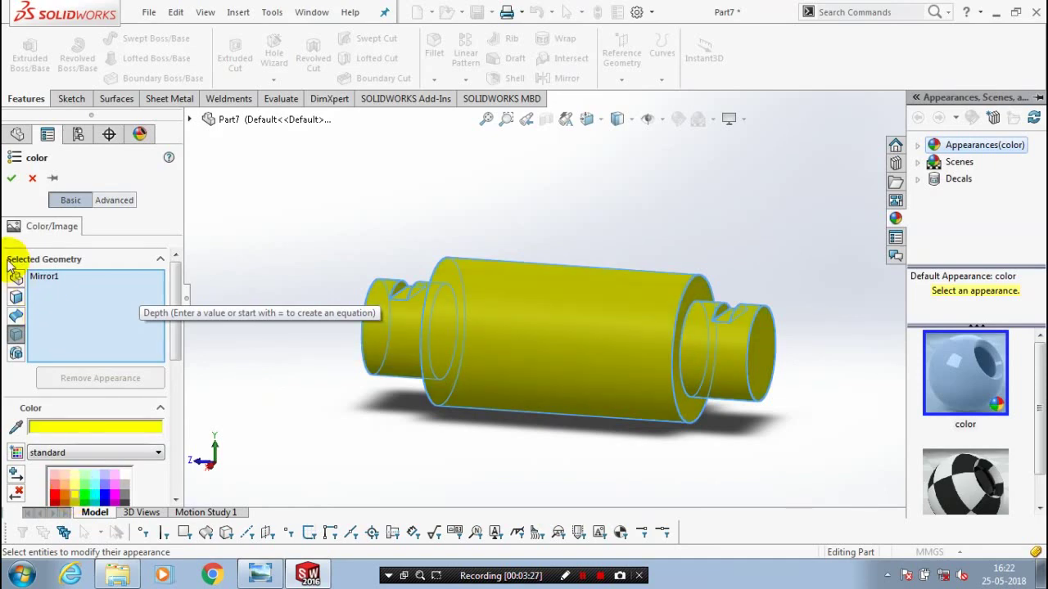
{"action": "left_click", "coordinate": [12, 177]}
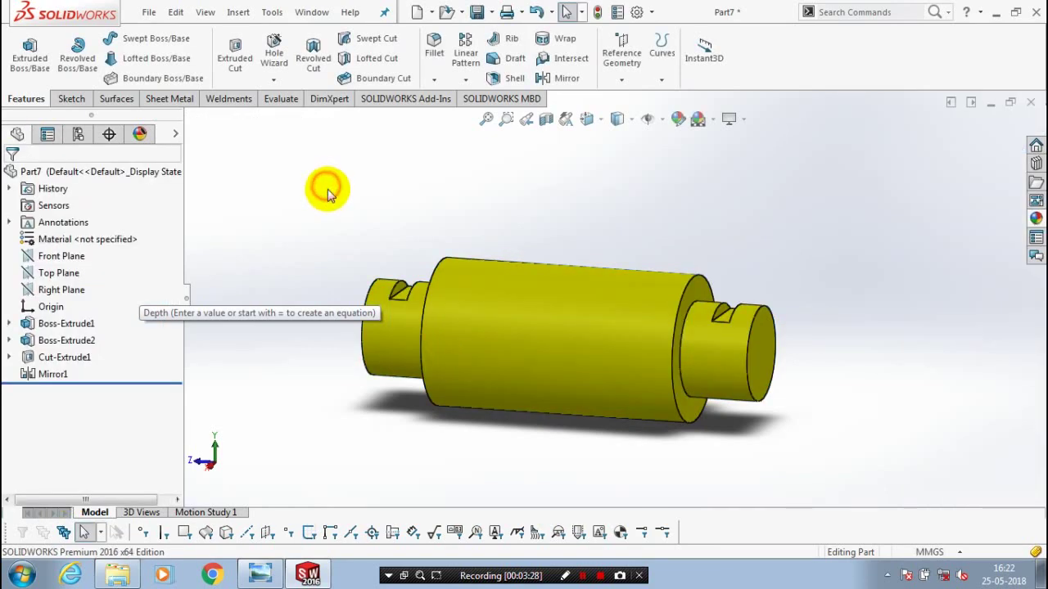
Save the part as 'pulley pin' in SLDPRT format on the Desktop
{"action": "left_click", "coordinate": [148, 13]}
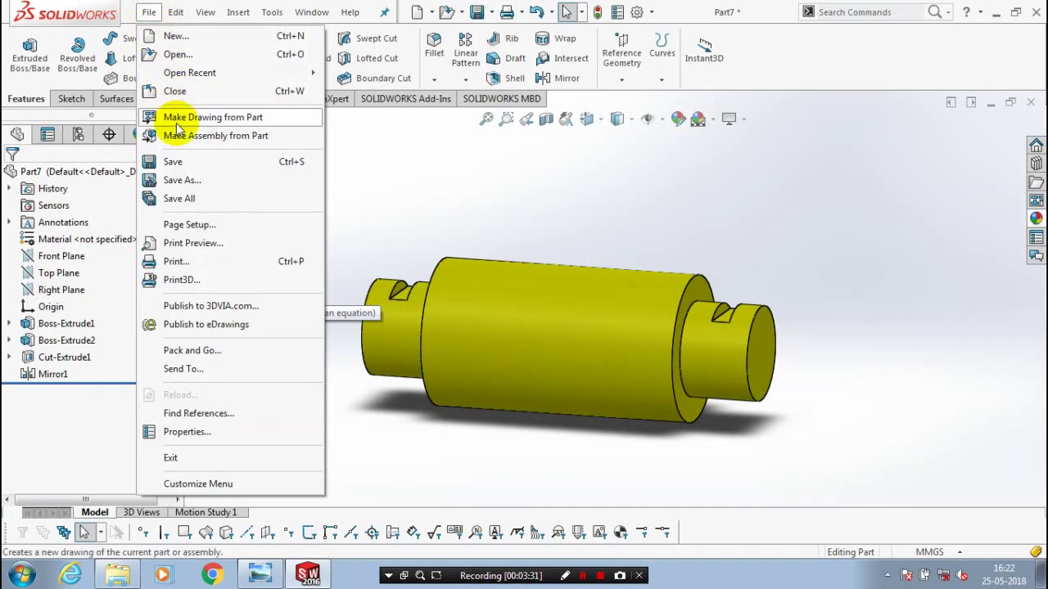
{"action": "left_click", "coordinate": [182, 180]}
{"action": "type", "text": "p"}
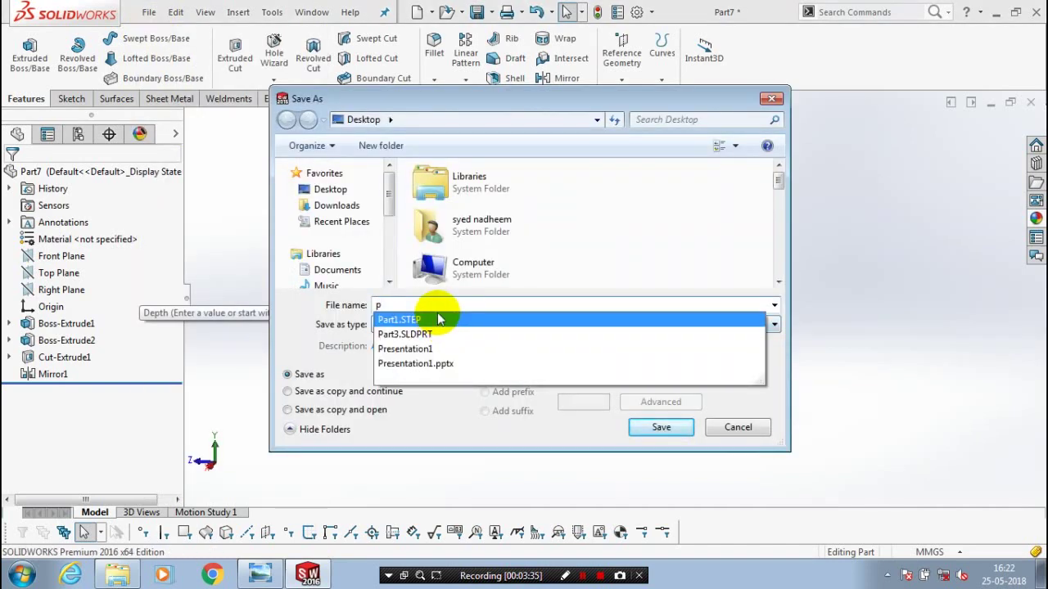
{"action": "type", "text": "ull"}
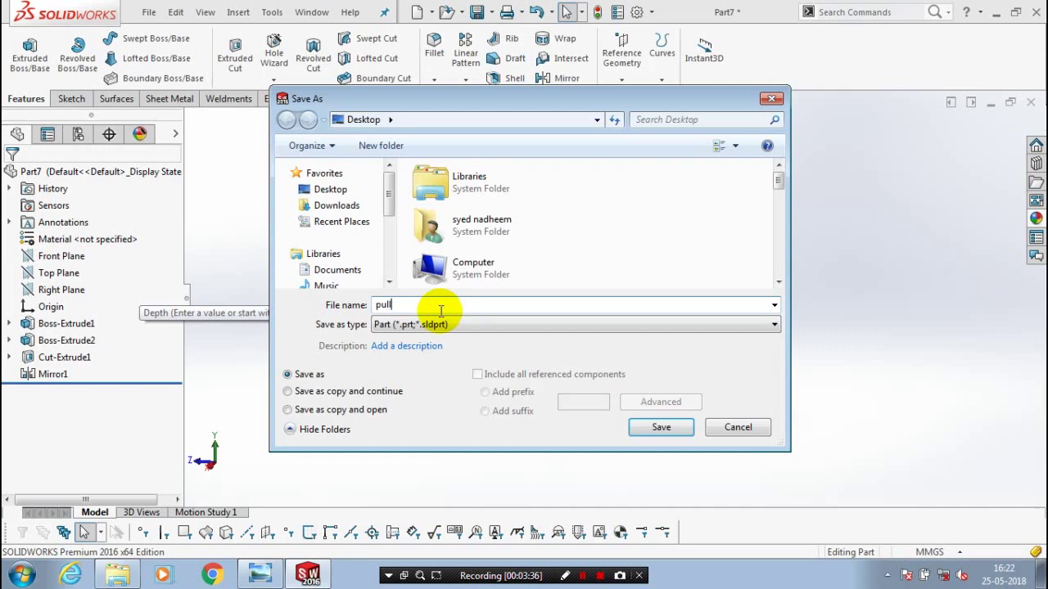
{"action": "type", "text": "ey pin"}
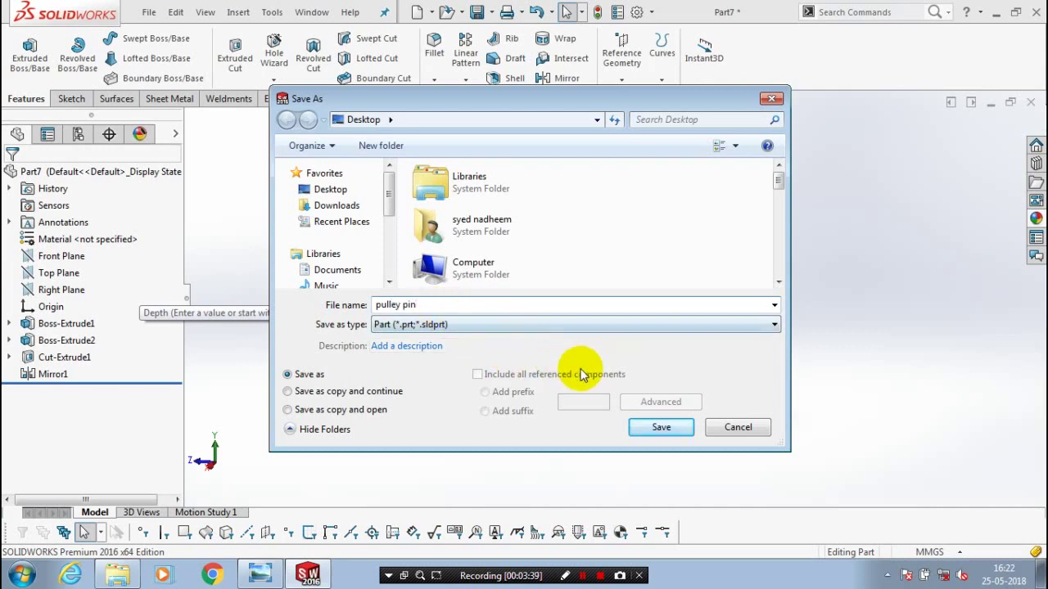
{"action": "left_click", "coordinate": [661, 428]}
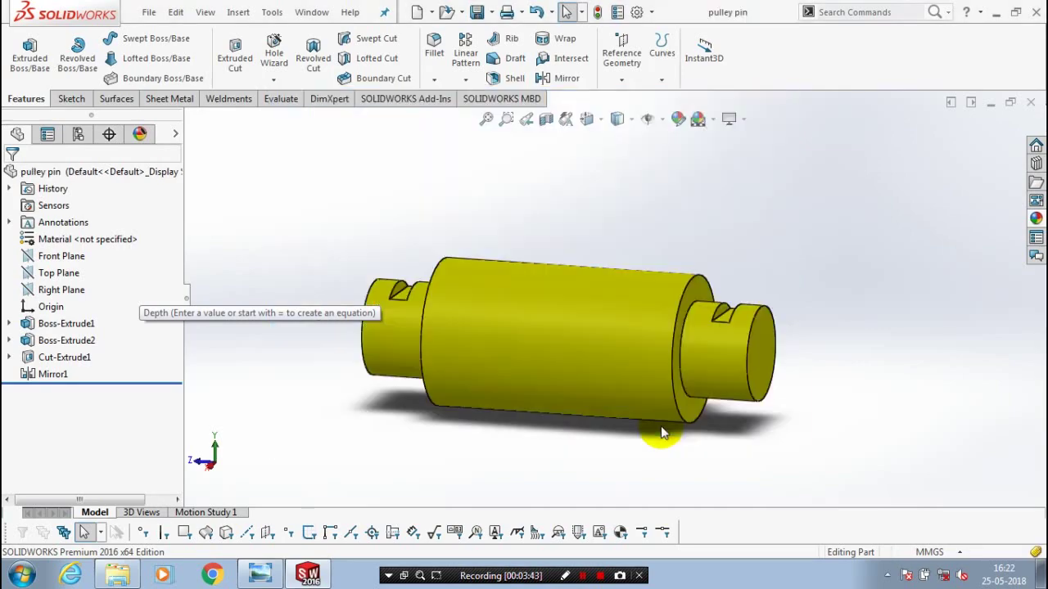